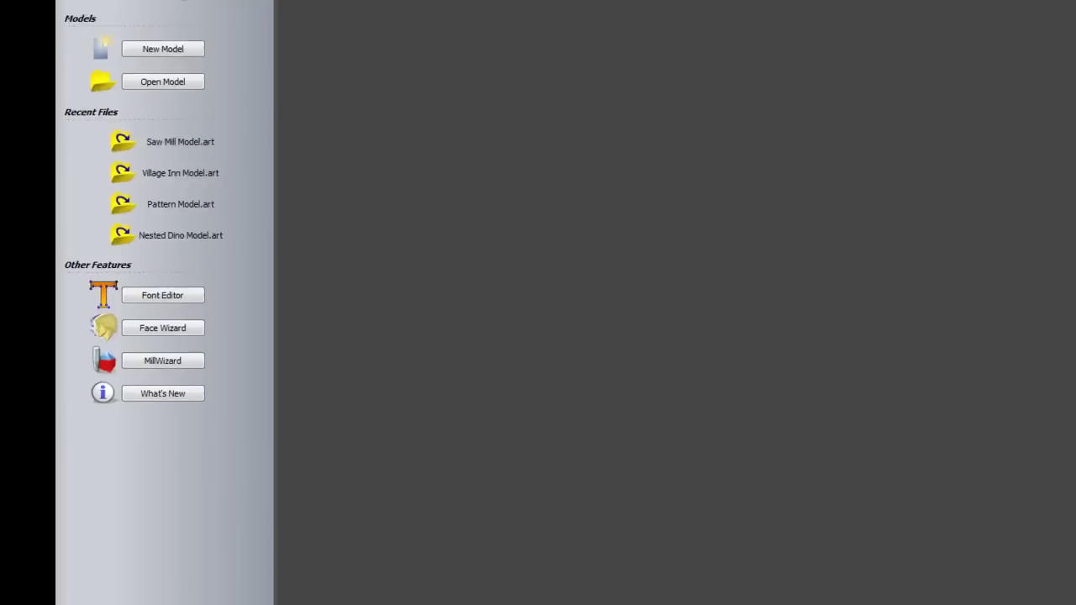
Launch the Face Wizard from the Start page and restore its Toolbox panel at Step One
mouse_move(1034, 186)
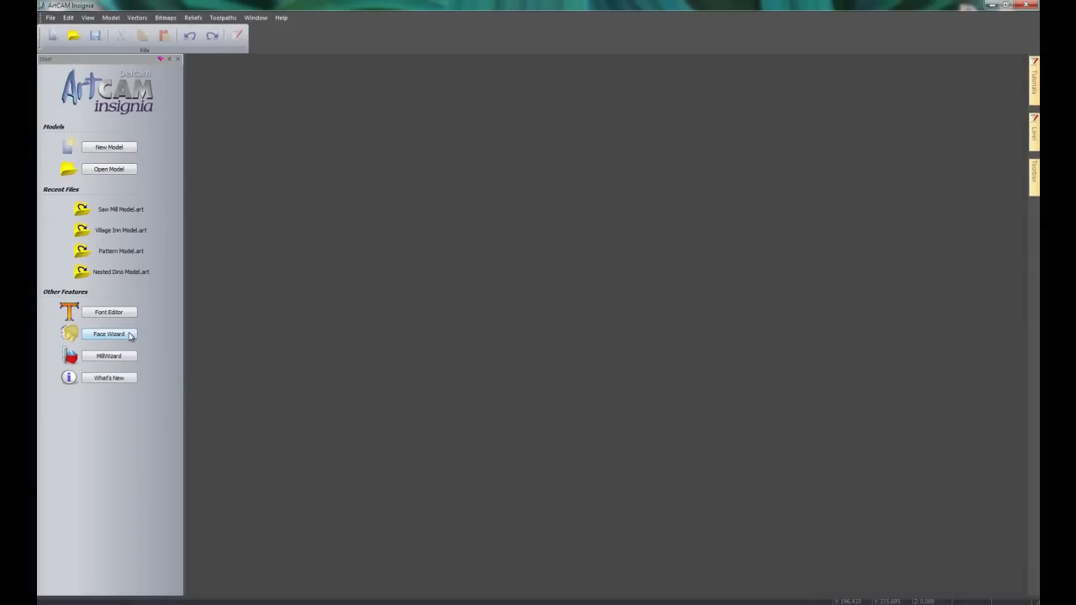
left_click(129, 335)
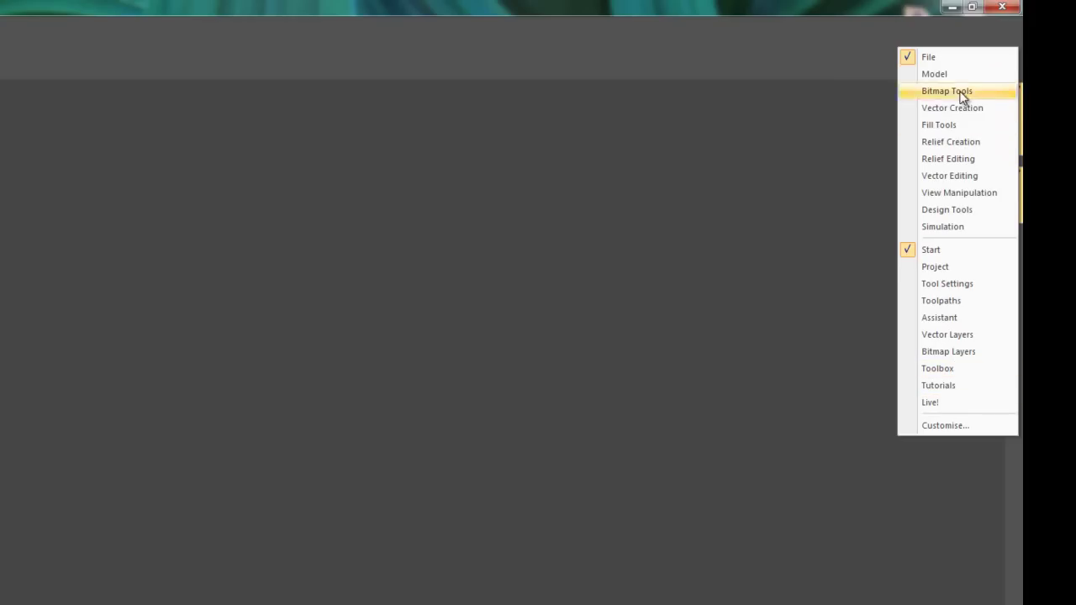
left_click(961, 375)
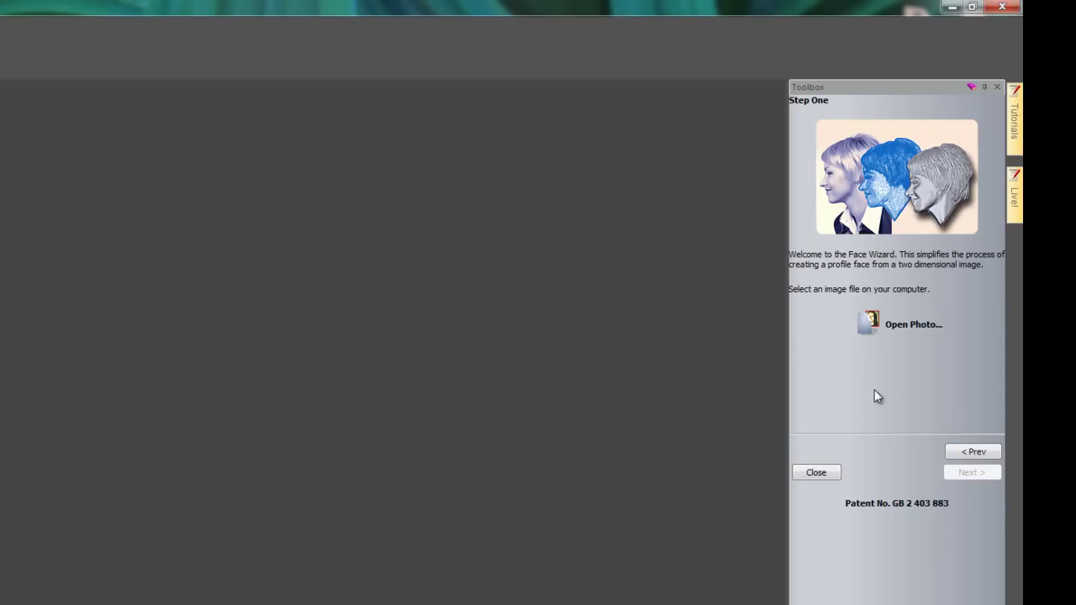
Load female_head.tif from the DemoModels > Face Wizard folder as the wizard's photo
left_click(893, 333)
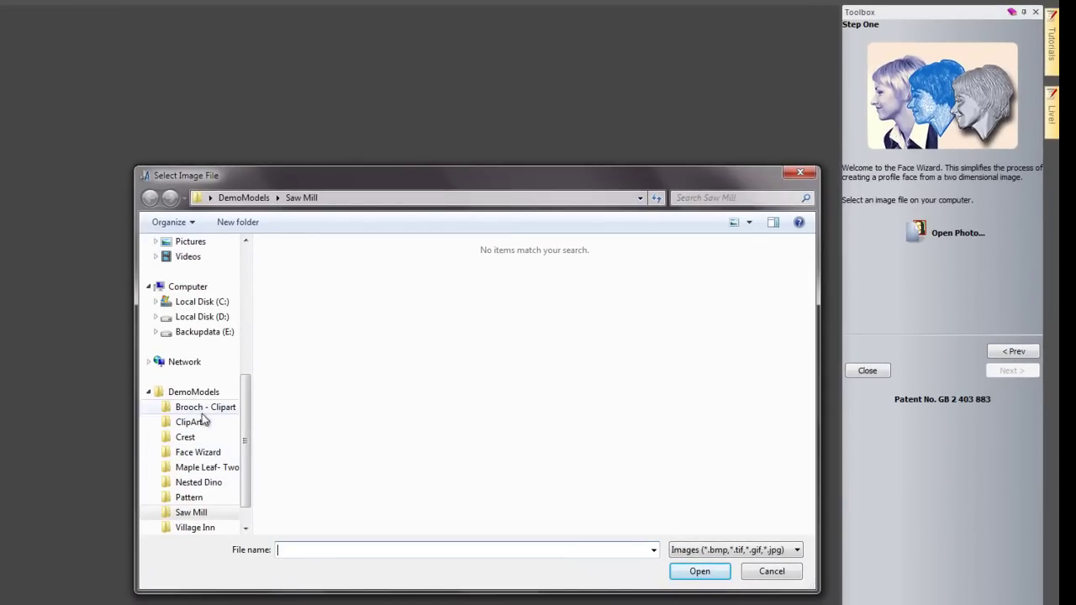
left_click(216, 454)
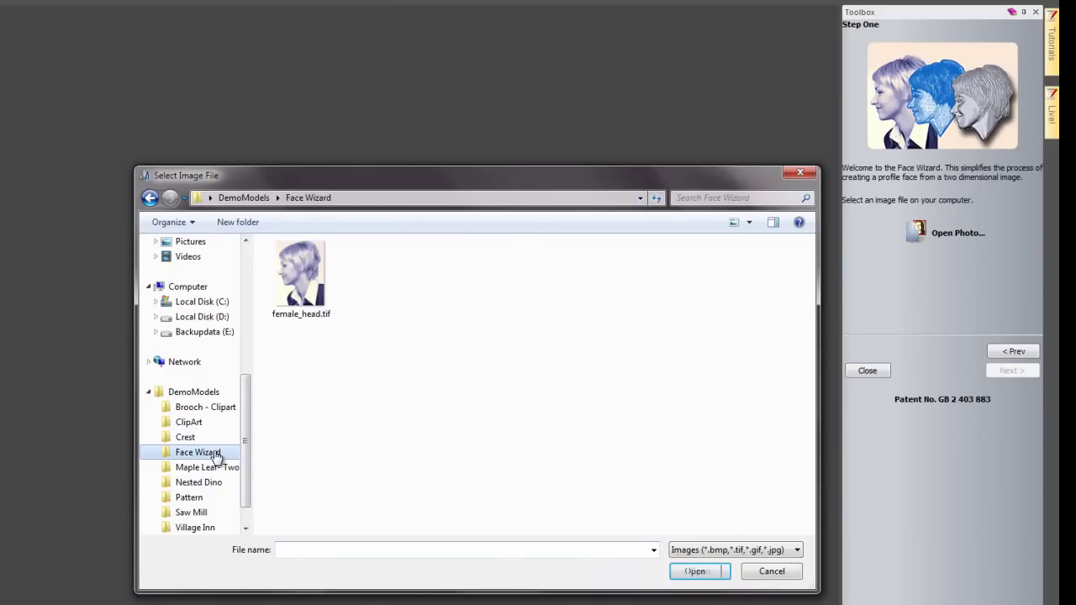
left_click(302, 277)
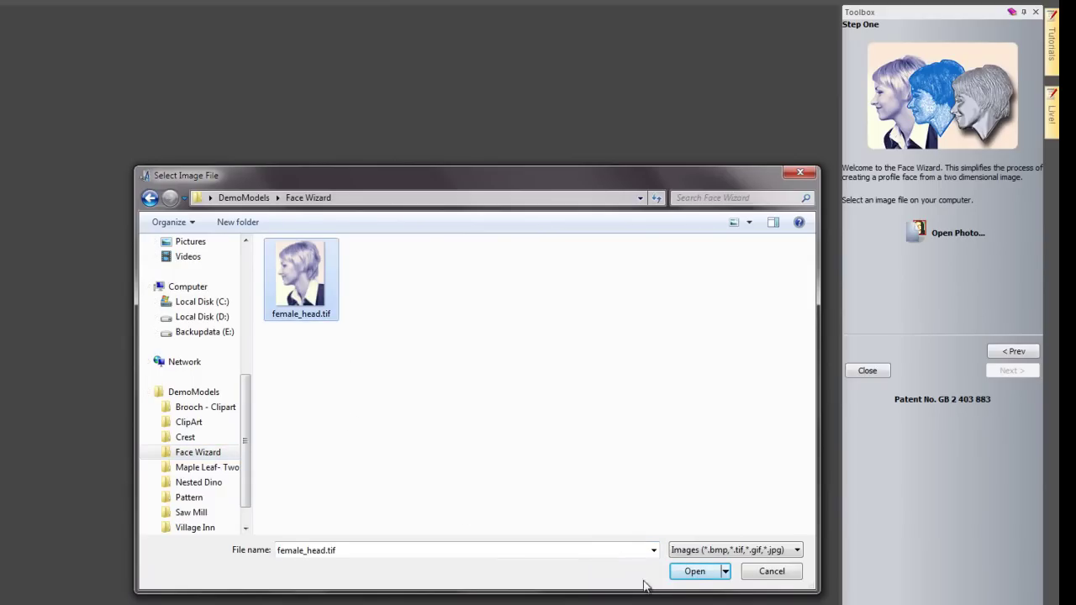
left_click(696, 571)
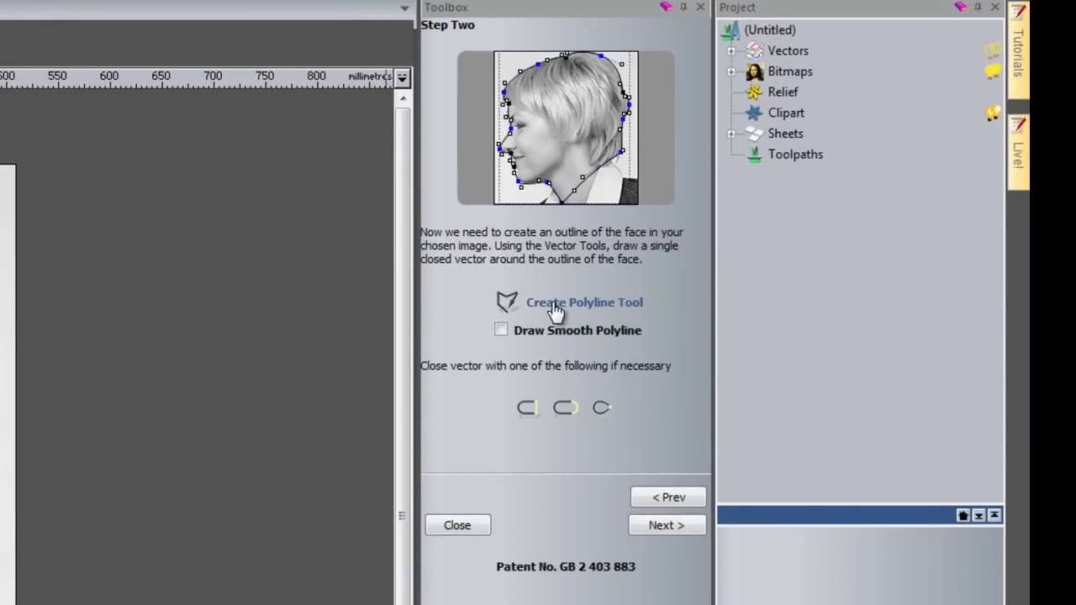
Activate the Create Polyline tool with Draw Smooth Polyline switched on
left_click(557, 306)
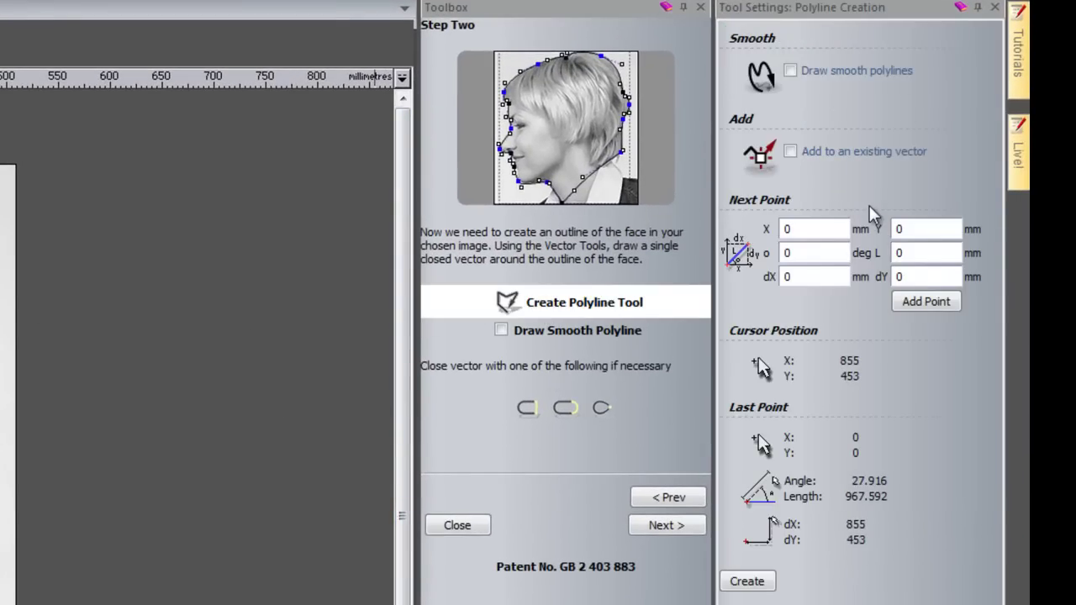
left_click(501, 331)
left_click(790, 71)
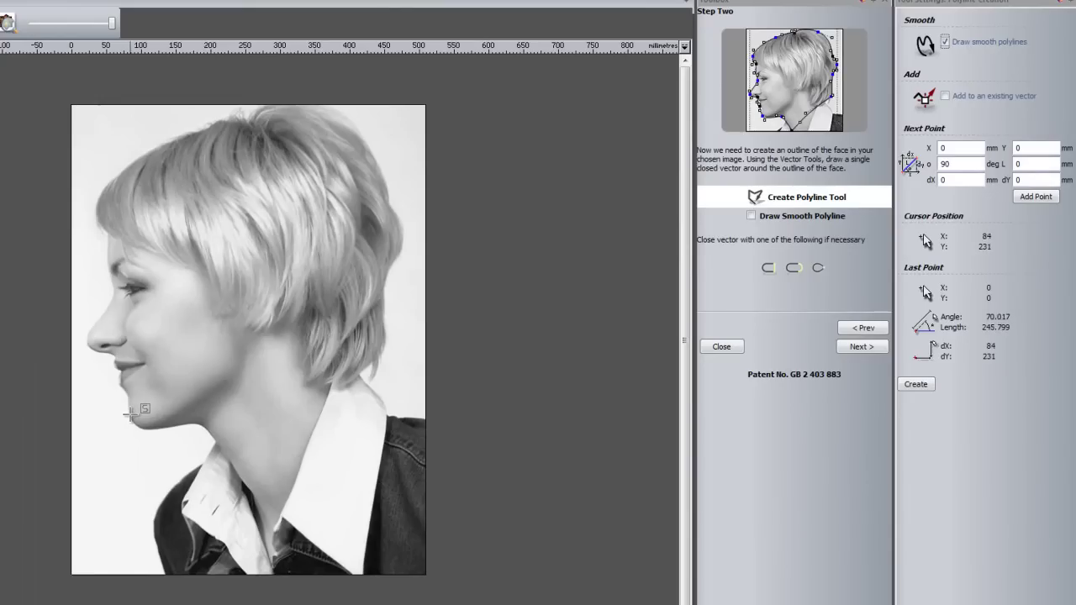
Trace the profile from the chin up past the lips, nose and forehead to the hairline
left_click(137, 415)
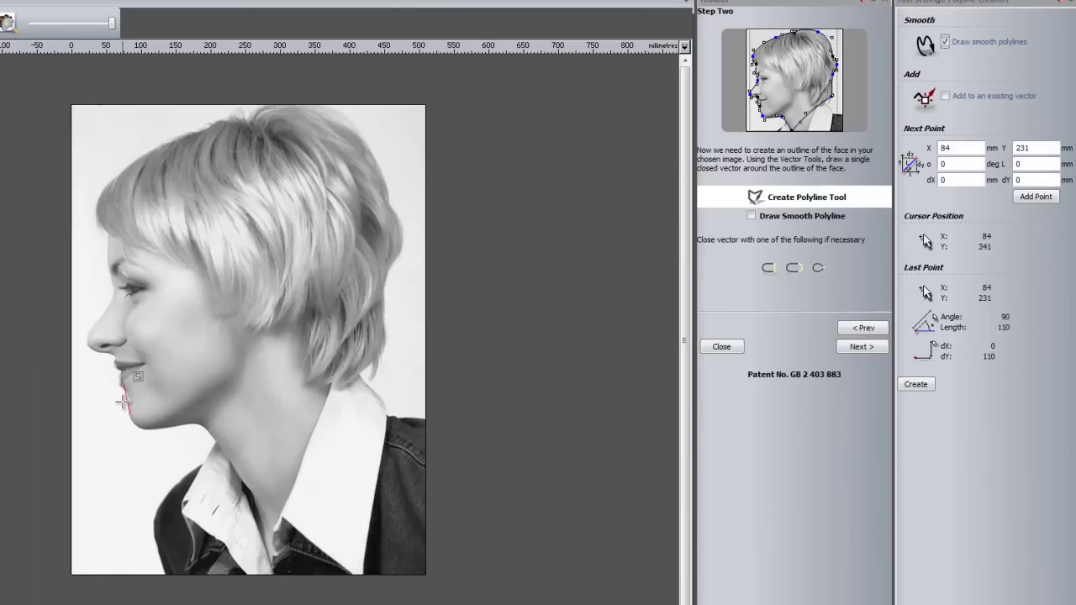
scroll(125, 405, "up", 2)
left_click(135, 427)
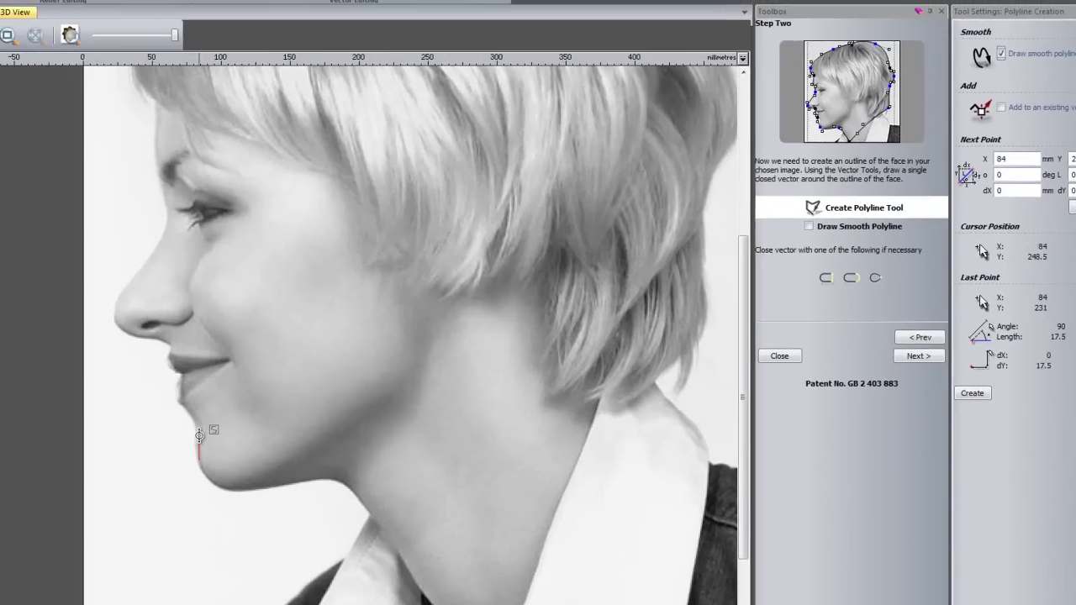
mouse_move(206, 425)
left_mouse_down()
mouse_move(193, 375)
mouse_move(147, 339)
left_mouse_up()
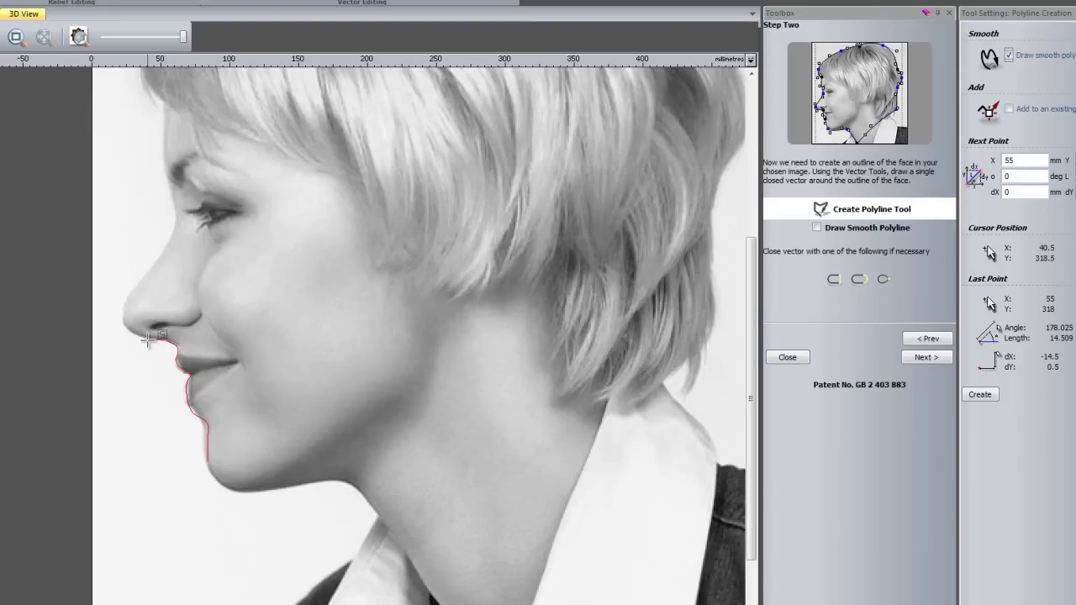
left_click(147, 337)
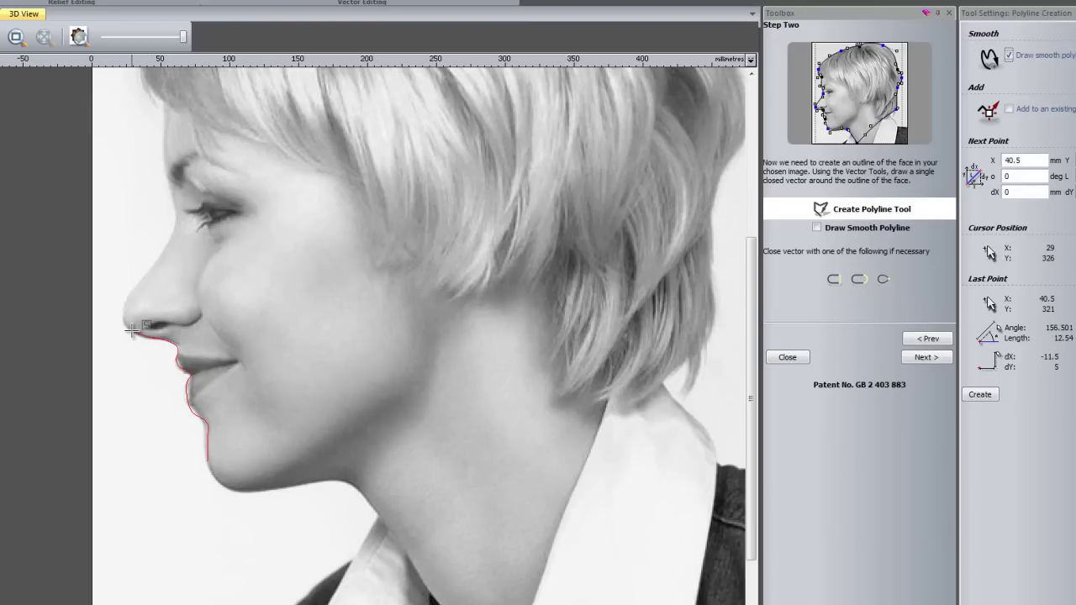
left_click(123, 321)
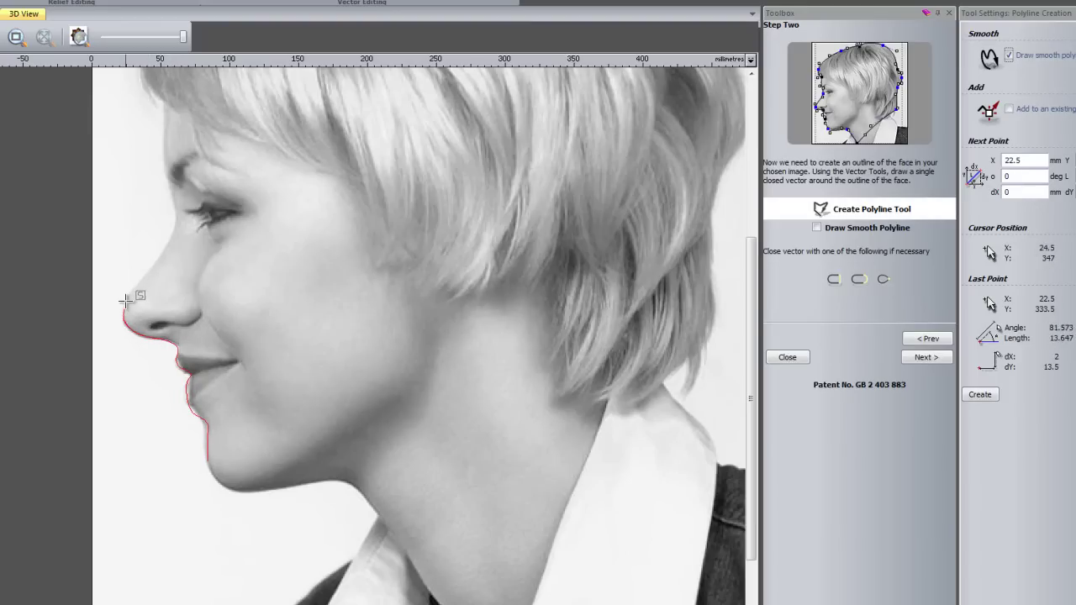
left_click(153, 263)
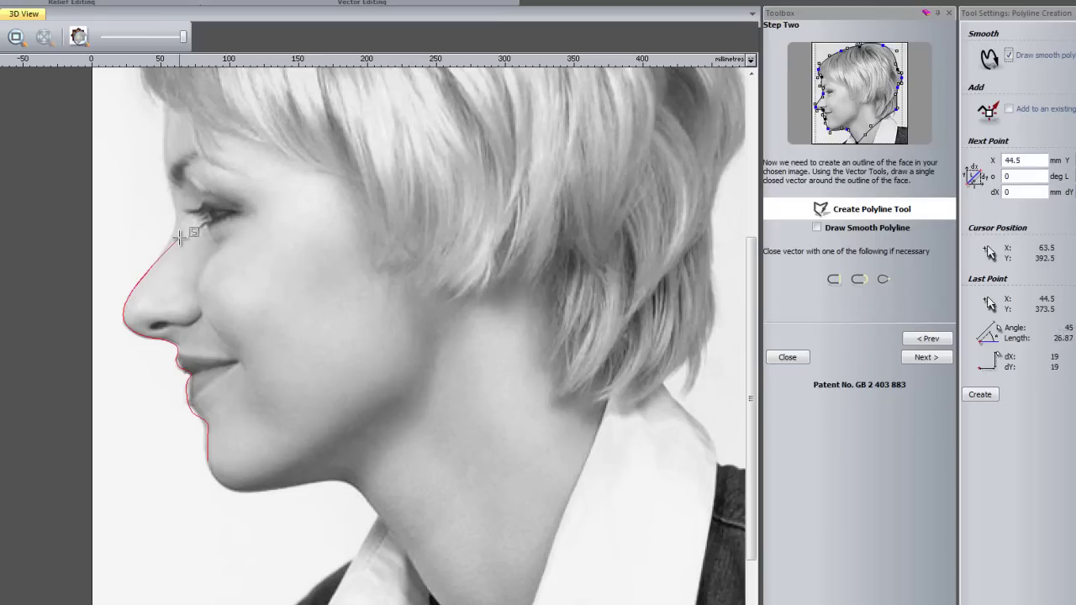
left_click(176, 200)
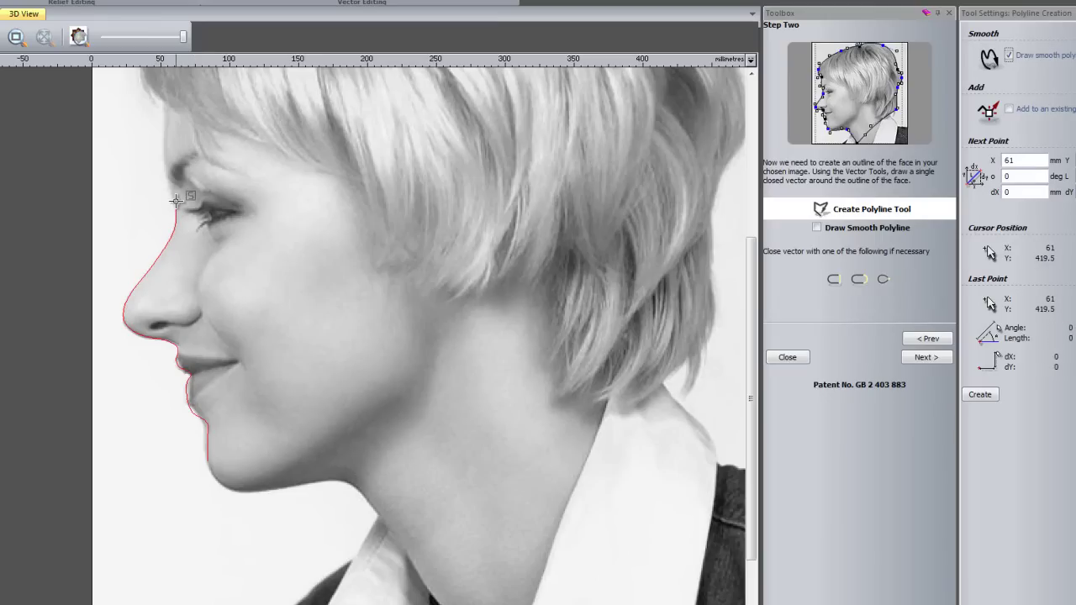
left_click(163, 165)
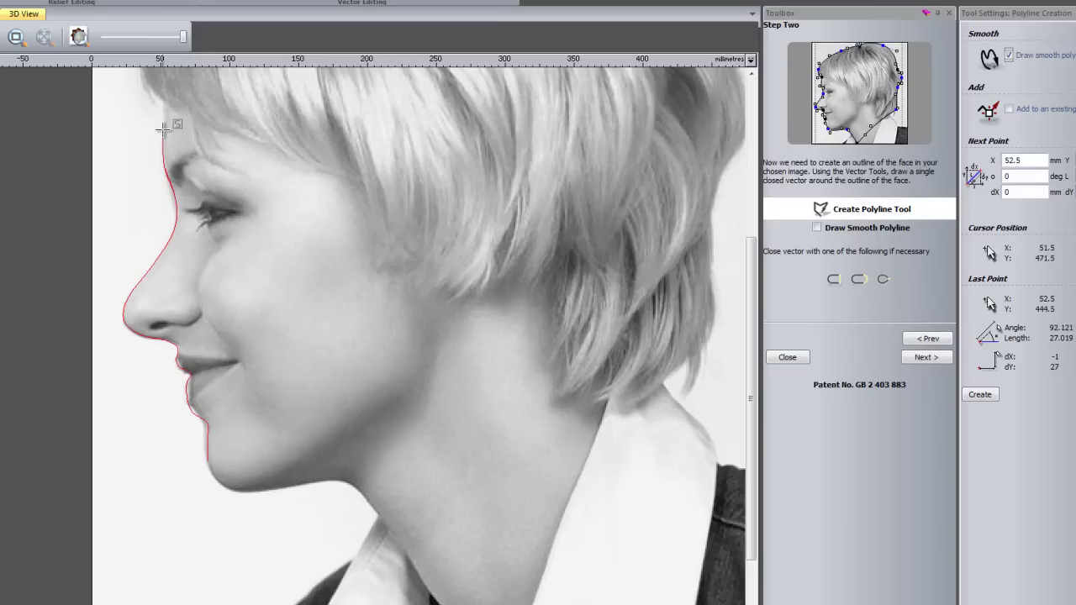
left_click(147, 90)
scroll(158, 101, "down", 2)
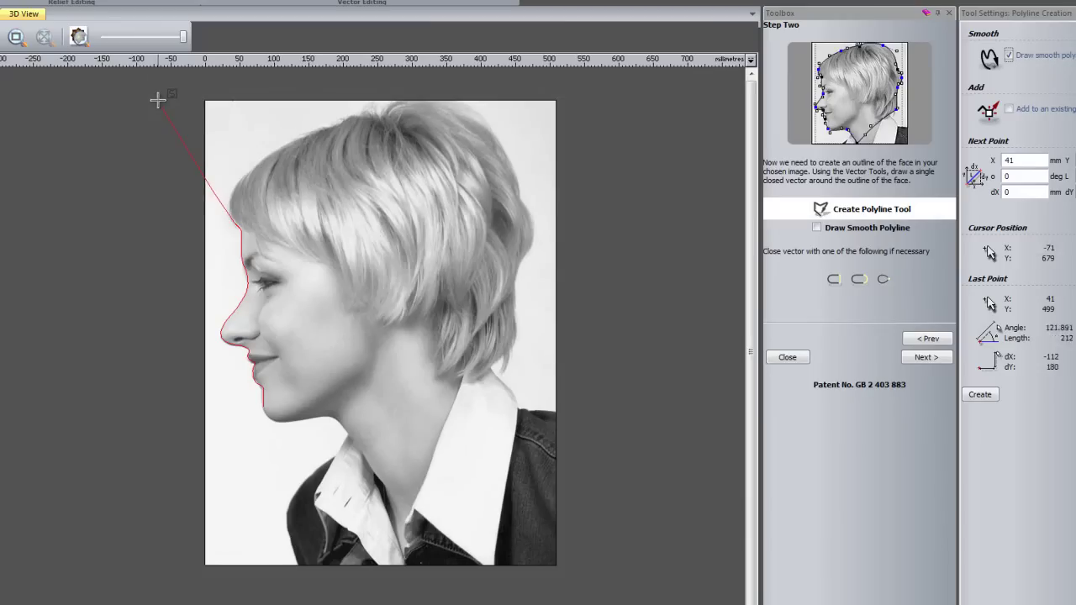
Continue the outline over the top of the hair and down the back of the hair
left_click(232, 196)
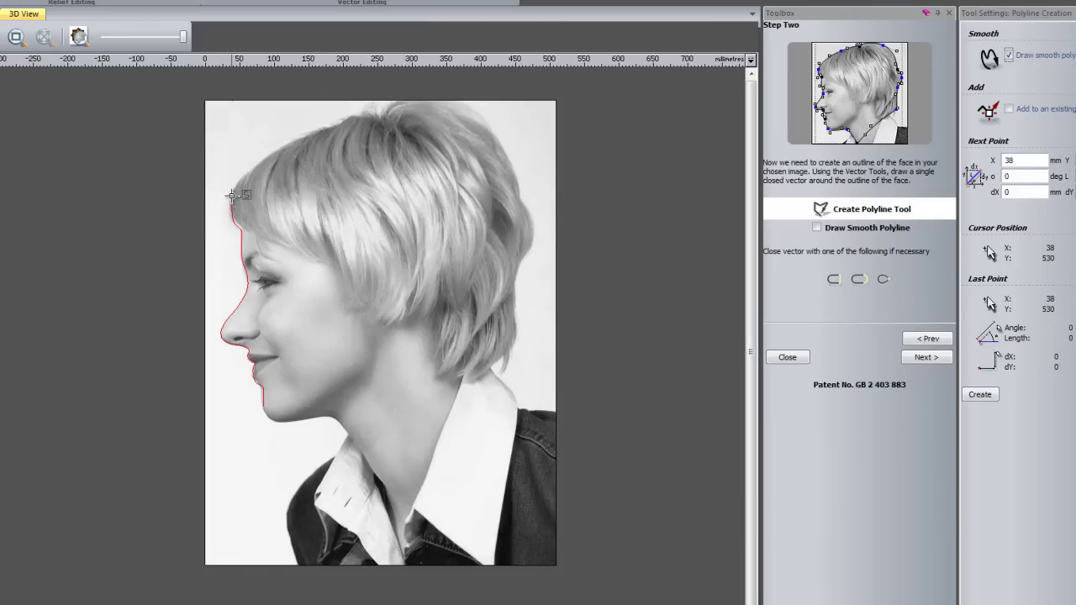
left_click(247, 158)
left_click(284, 140)
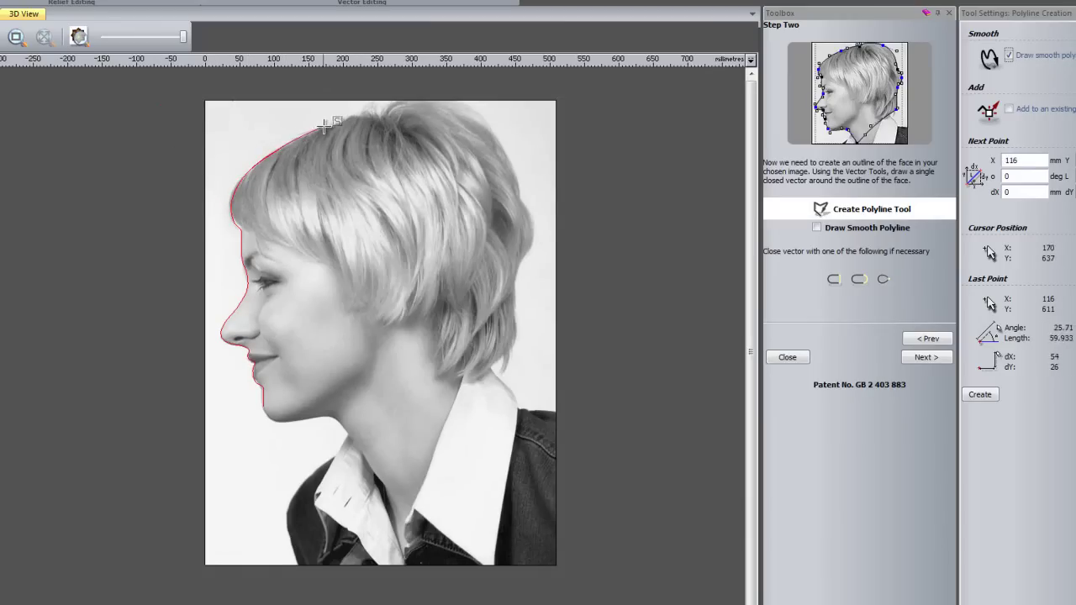
left_click(350, 115)
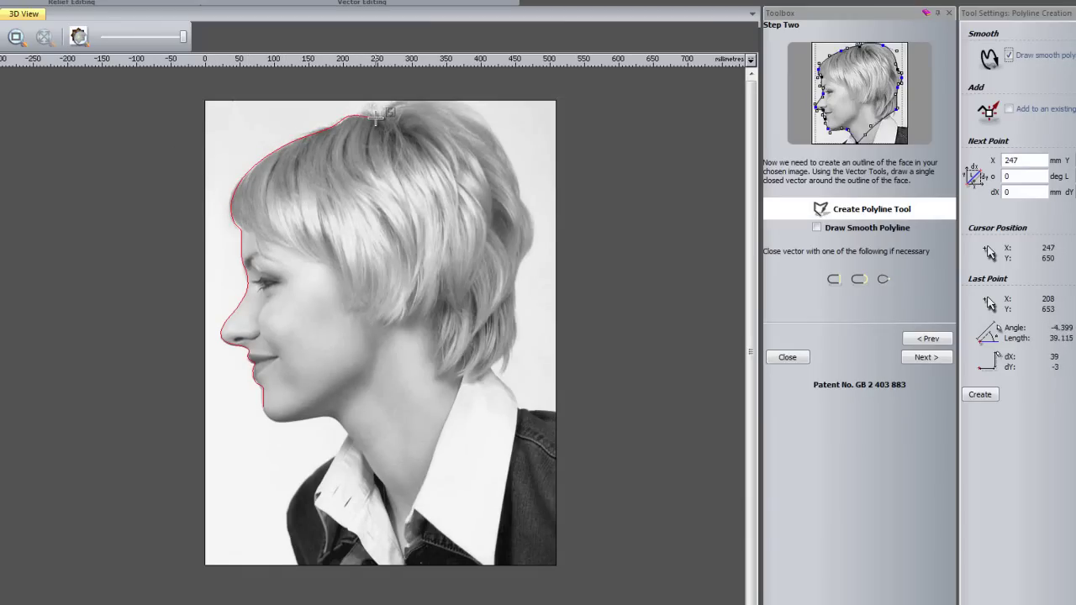
left_click(384, 108)
left_click(461, 103)
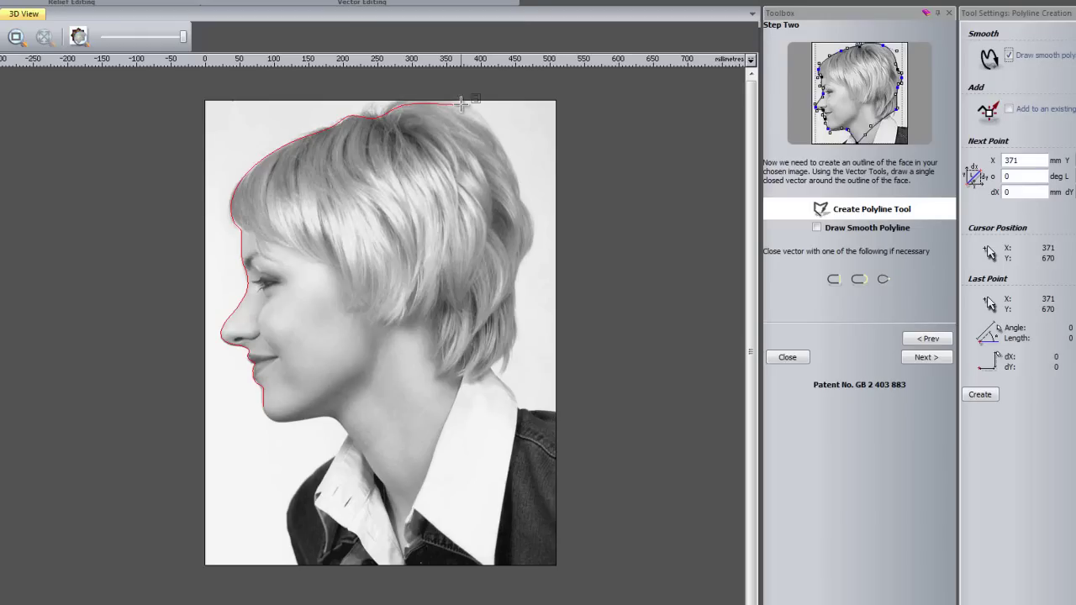
left_click(490, 126)
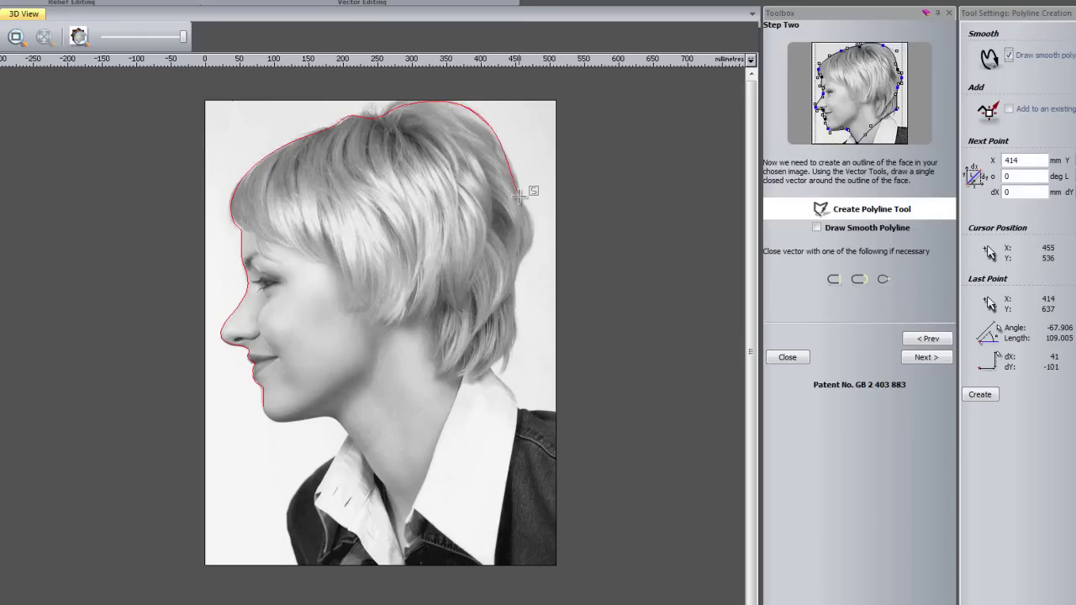
left_click(534, 239)
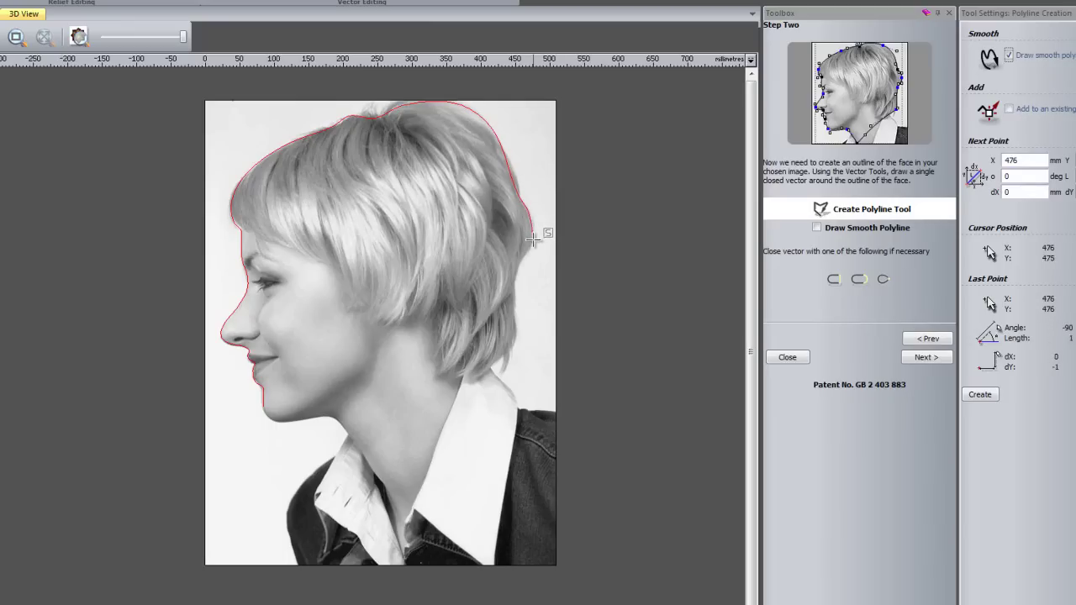
left_click(519, 266)
left_click(514, 293)
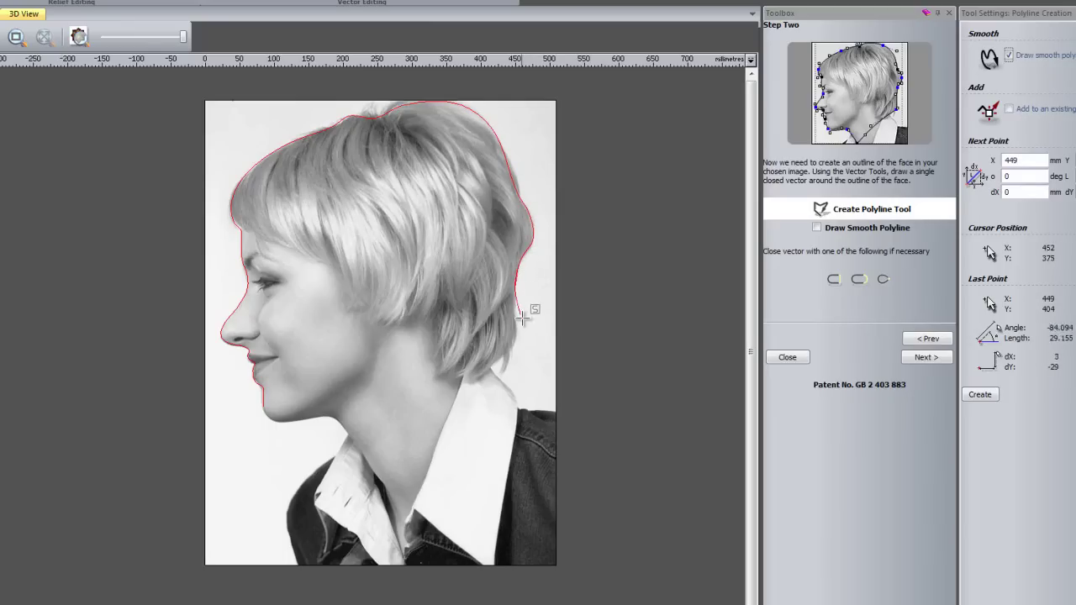
left_click(515, 330)
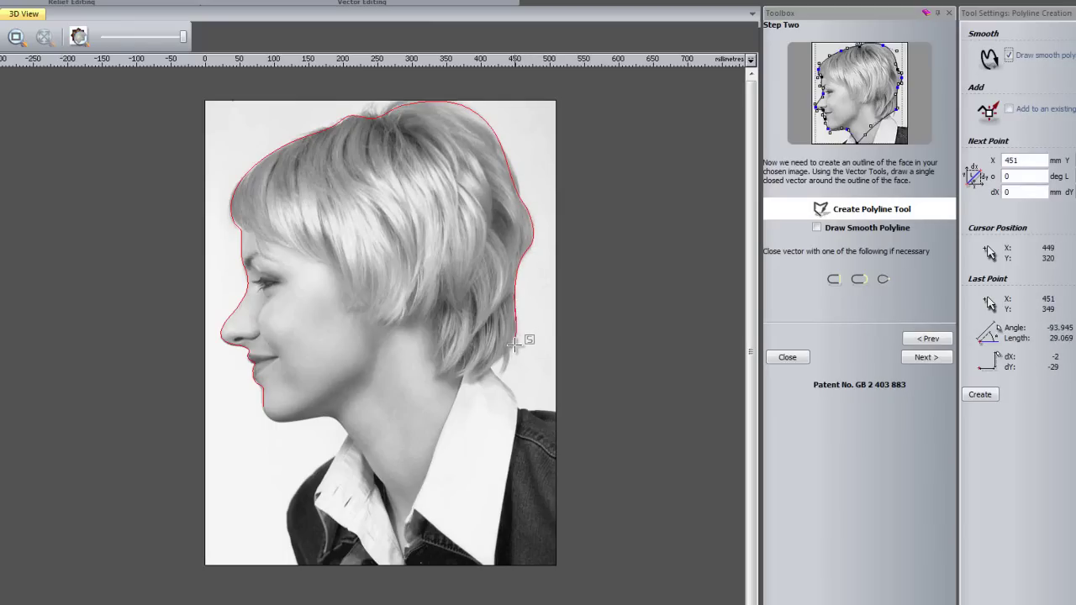
left_click(507, 355)
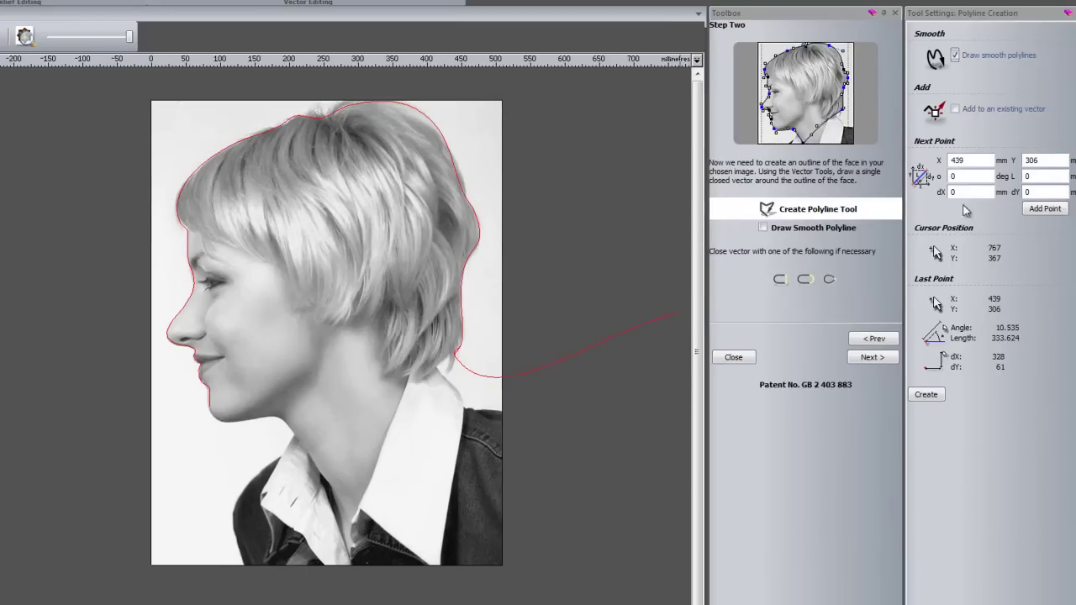
With smoothing off, place sharp points from the hair base down the front of the neck
left_click(955, 54)
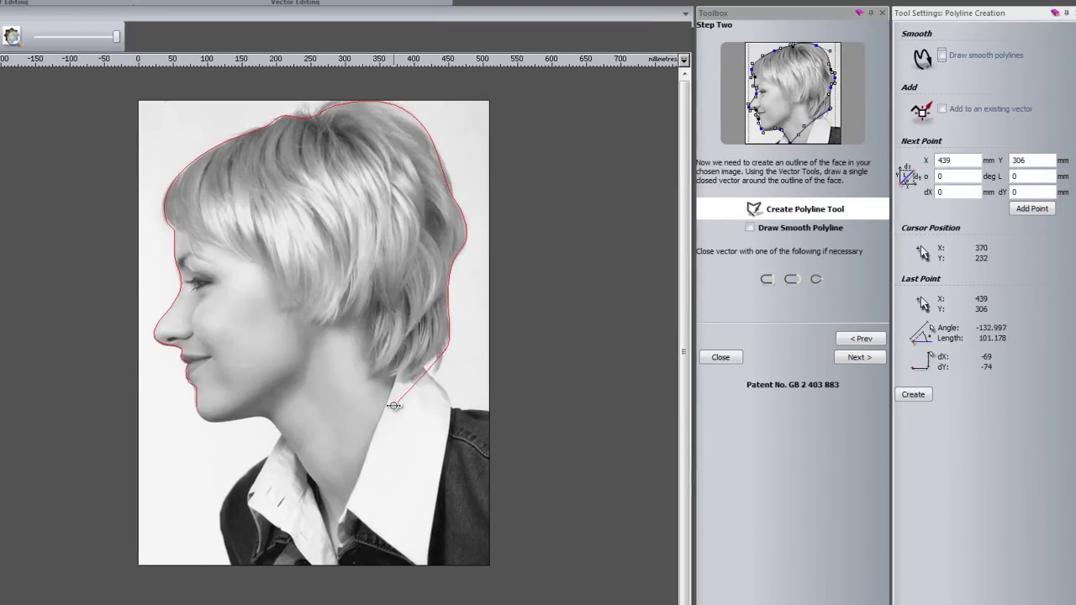
left_click(405, 373)
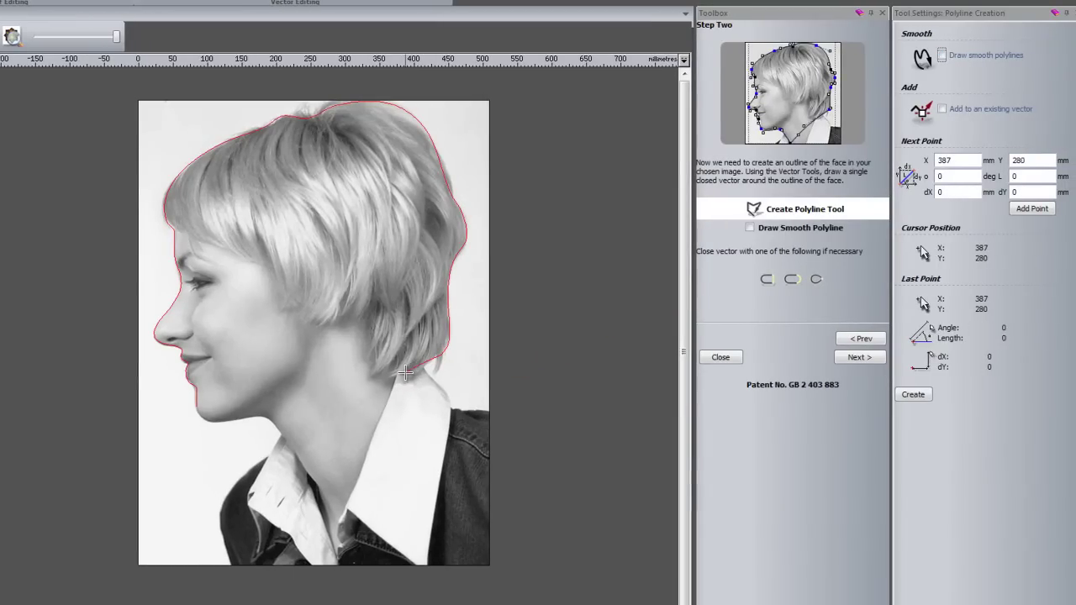
left_click(392, 378)
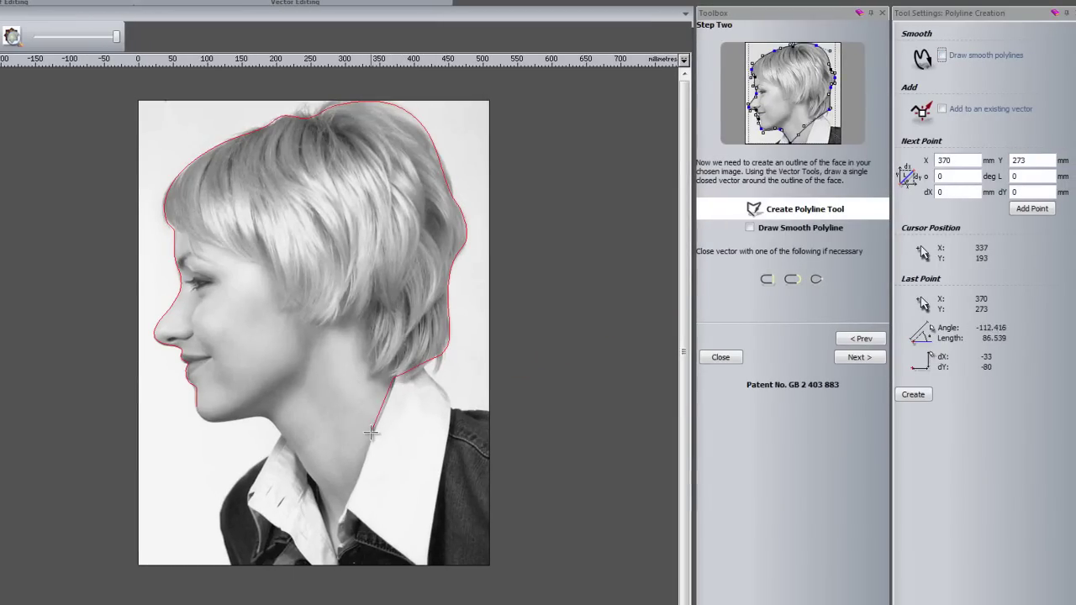
left_click(370, 432)
left_click(348, 465)
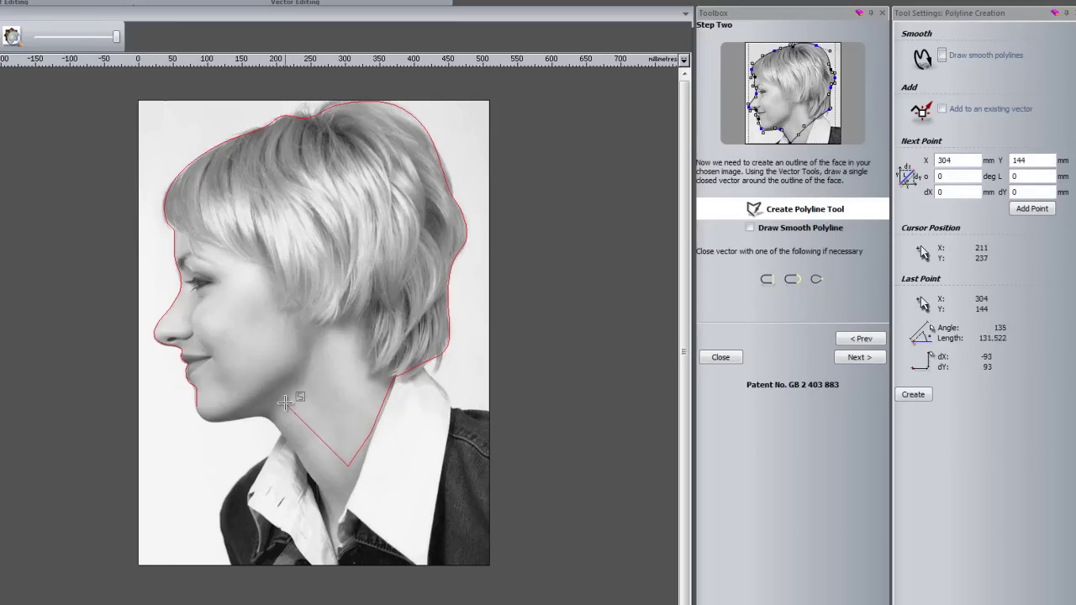
With smoothing back on, trace up the neck along the jaw to the chin and finish the outline
key("s")
left_click(318, 470)
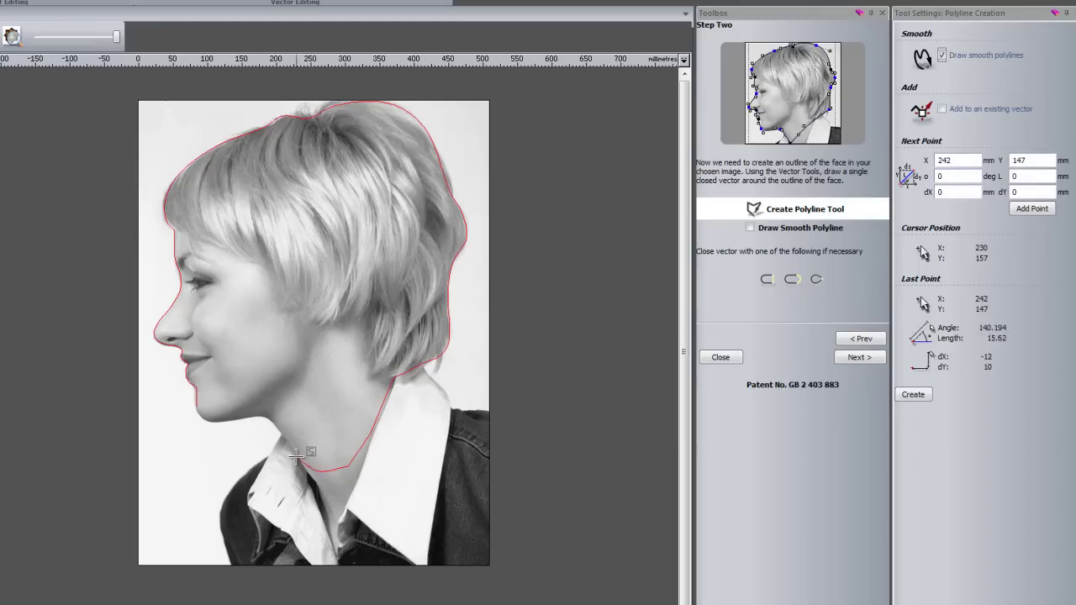
left_click(295, 456)
left_click(280, 433)
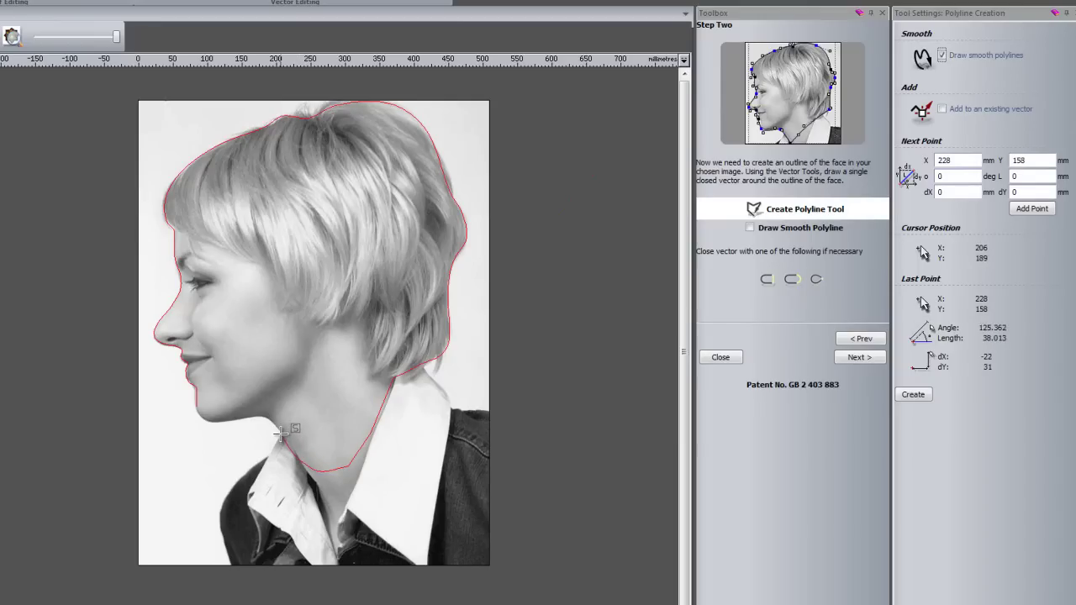
left_click(269, 419)
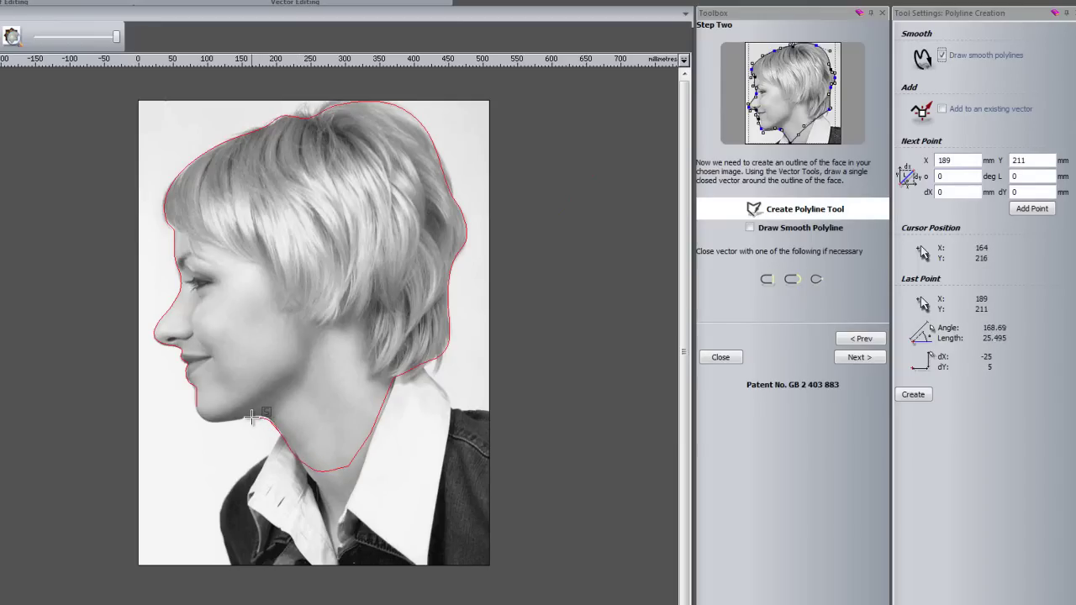
left_click(260, 415)
left_click(217, 422)
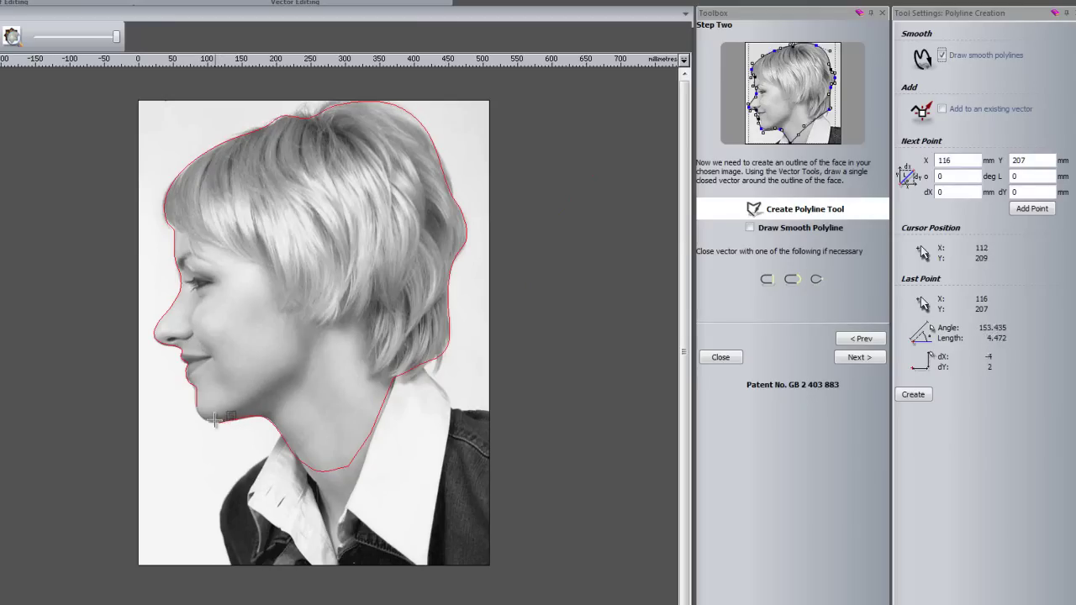
left_click(200, 418)
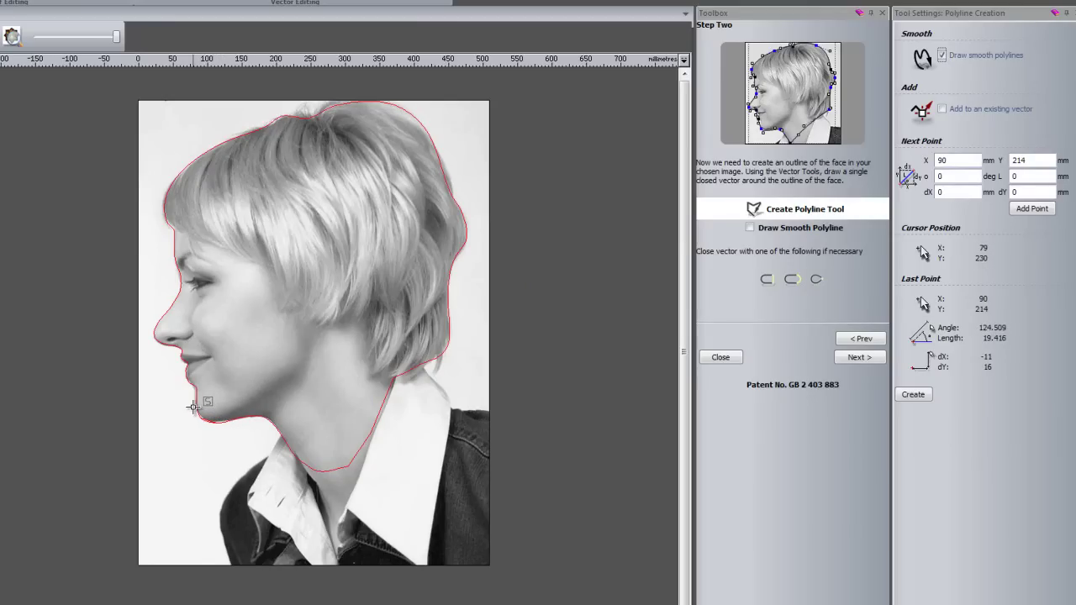
left_click(196, 406)
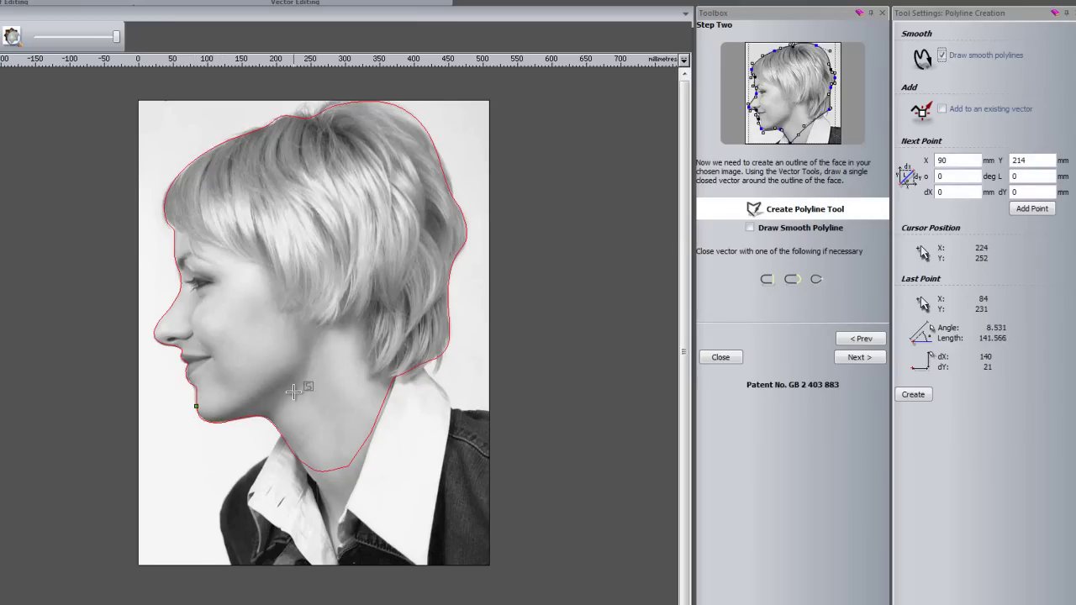
key("Escape")
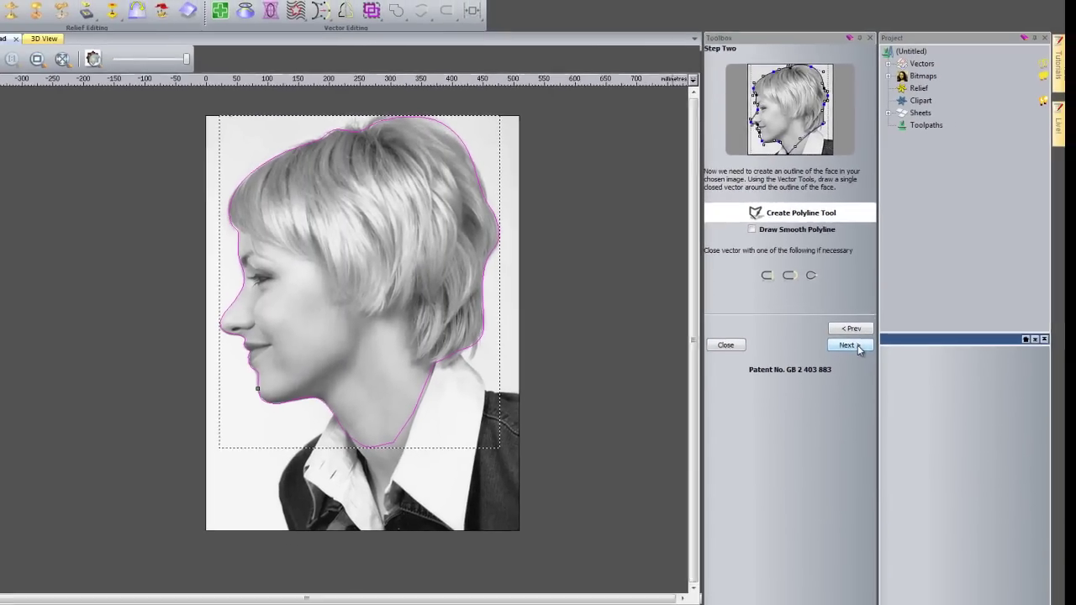
At Step Three, mark the front of the eyebrow and the nape of the neck as key points
left_click(838, 397)
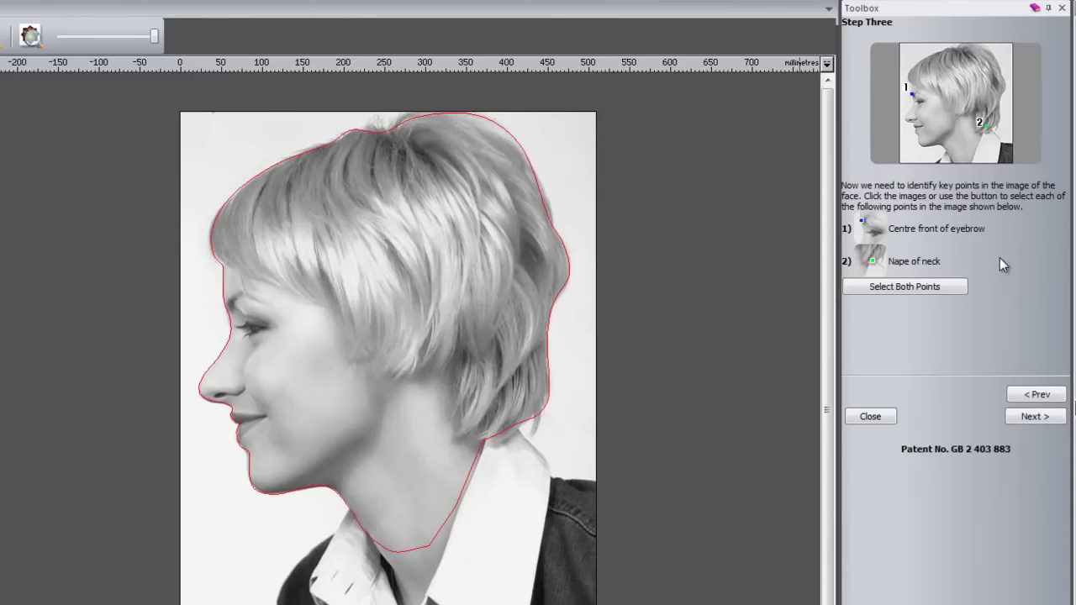
left_click(888, 287)
left_click(920, 287)
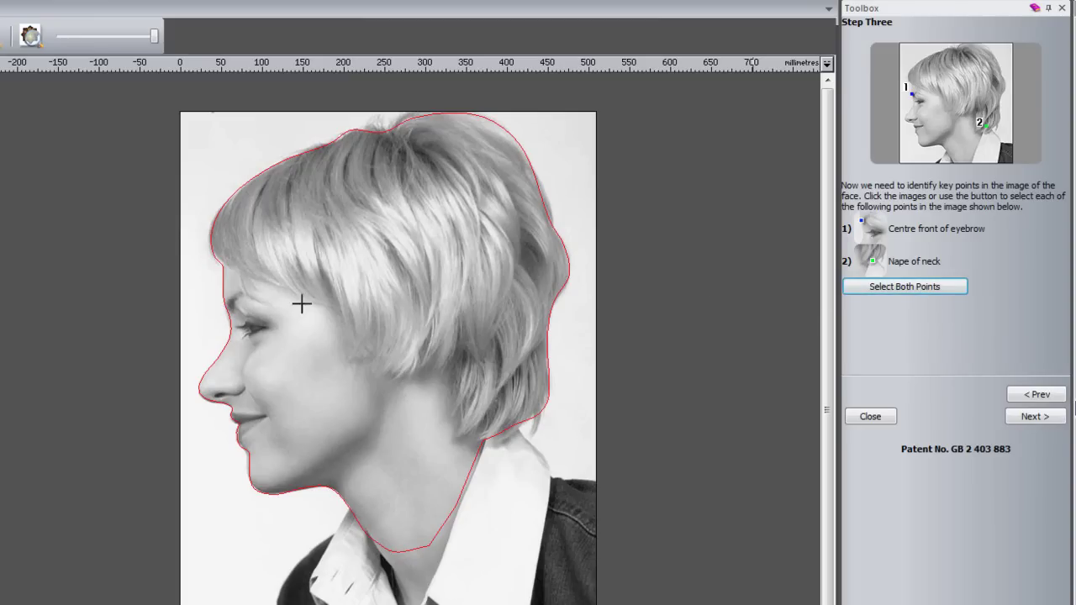
left_click(227, 300)
left_click(476, 434)
Set the model to 150 mm wide with a 135 mm head height and calculate the relief
left_click(1021, 417)
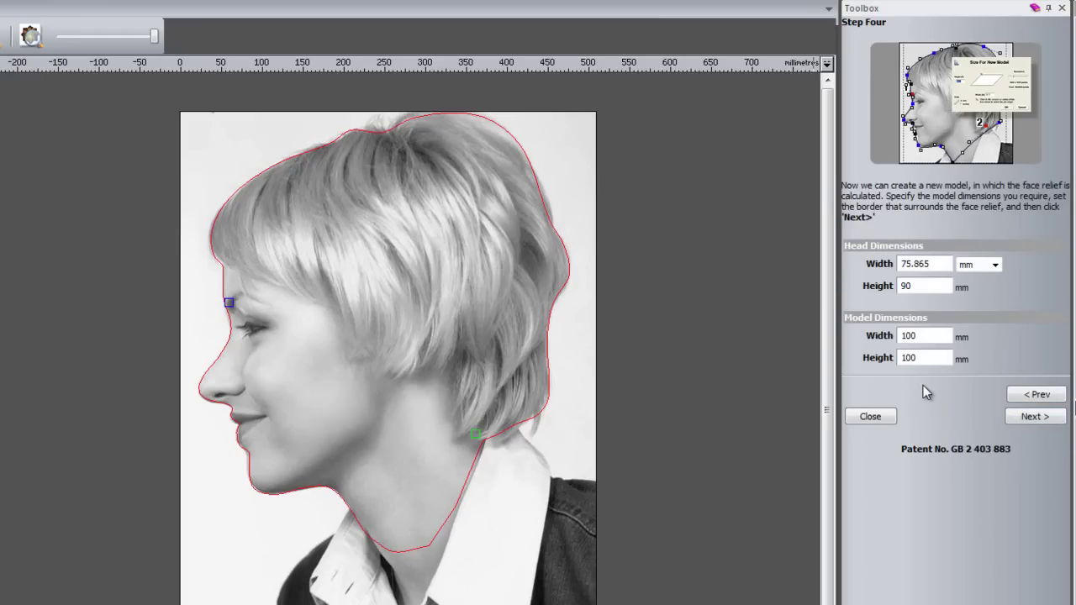
double_click(928, 335)
type("1")
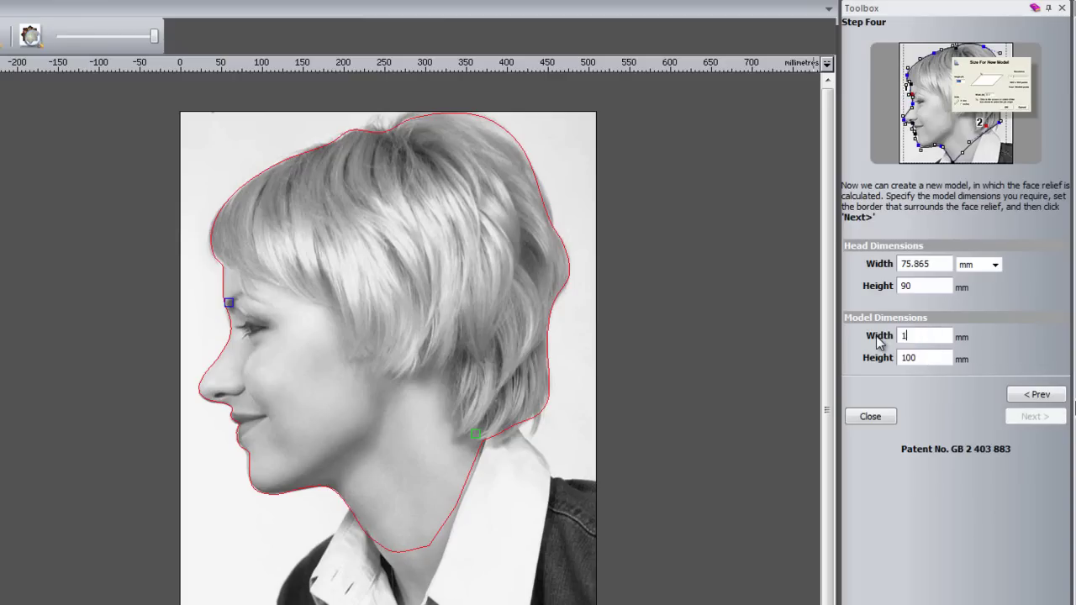
type("50")
key("Tab")
type("150")
double_click(922, 286)
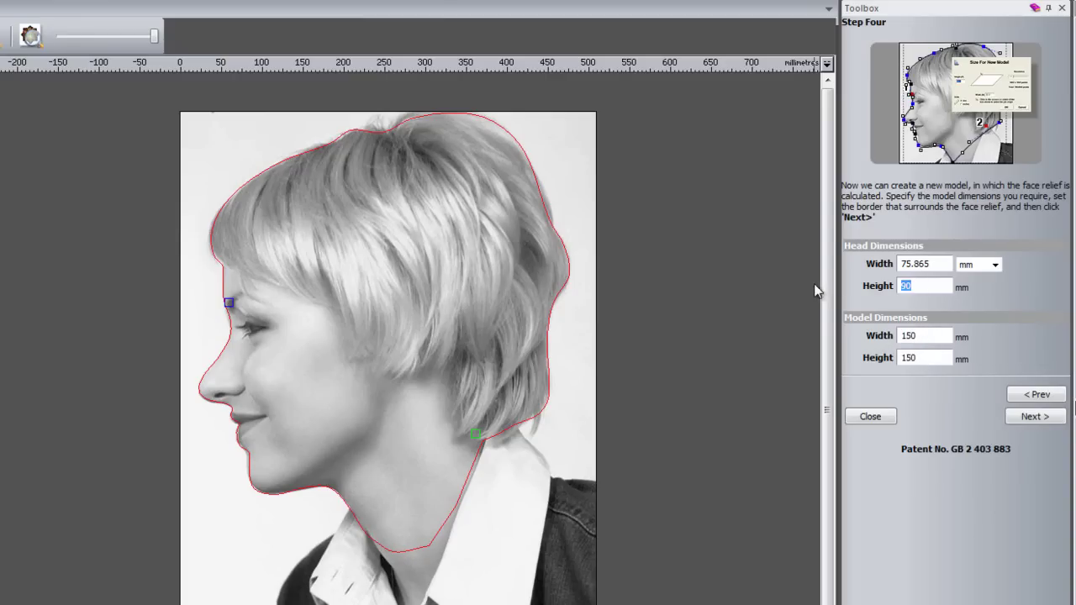
type("135")
left_click(1046, 418)
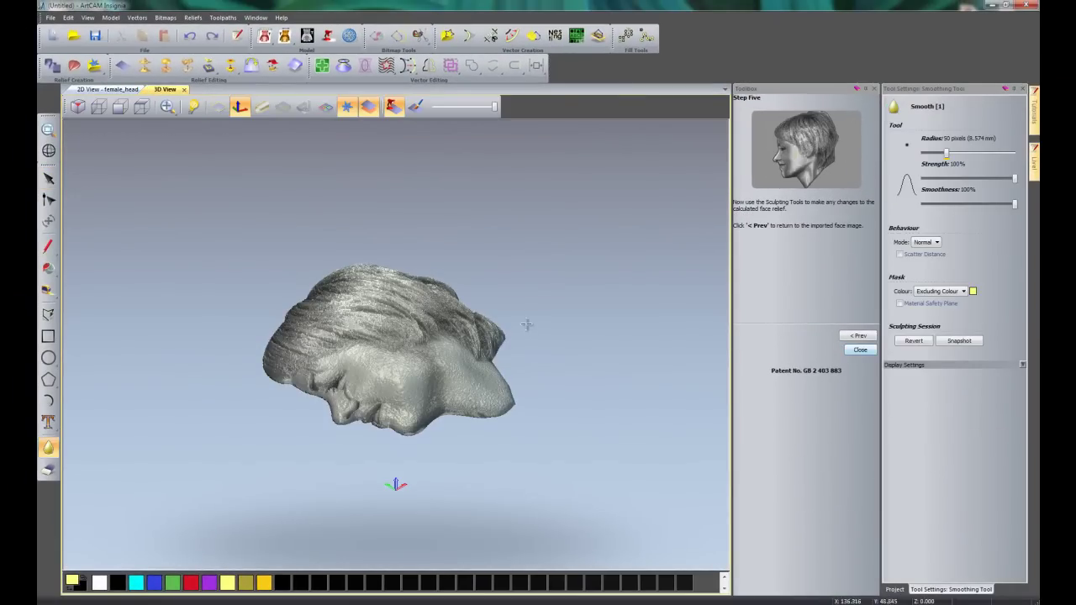
Orbit the relief upright in the 3D View and zoom in on the head's profile
mouse_move(567, 303)
middle_mouse_down()
mouse_move(553, 365)
mouse_move(492, 449)
mouse_move(505, 424)
middle_mouse_up()
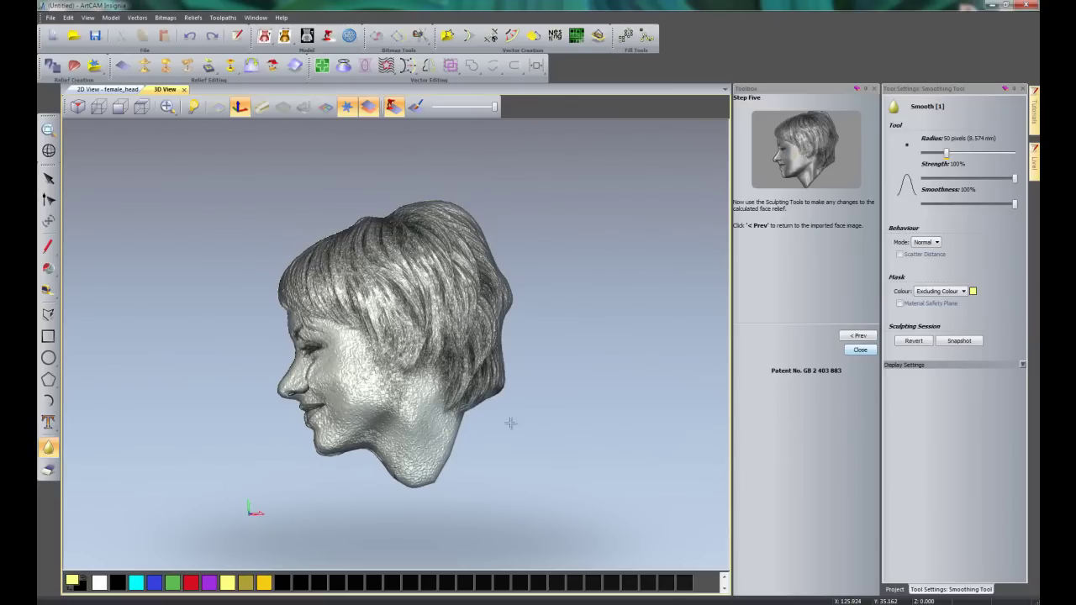
scroll(395, 378, "up", 2)
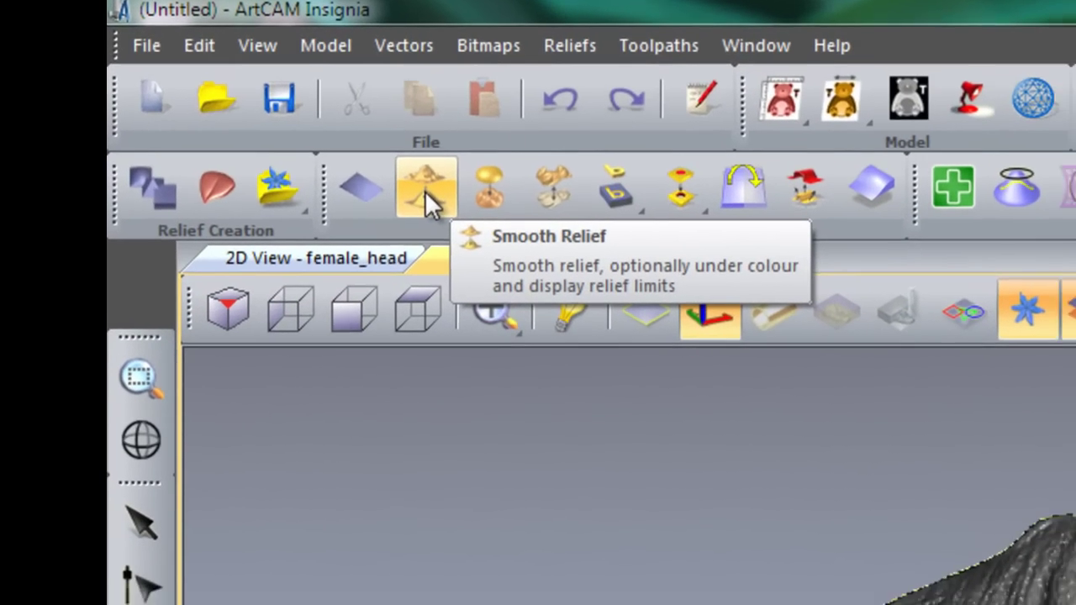
Apply 4 smoothing passes to the whole relief, then close the smoothing options
left_click(436, 202)
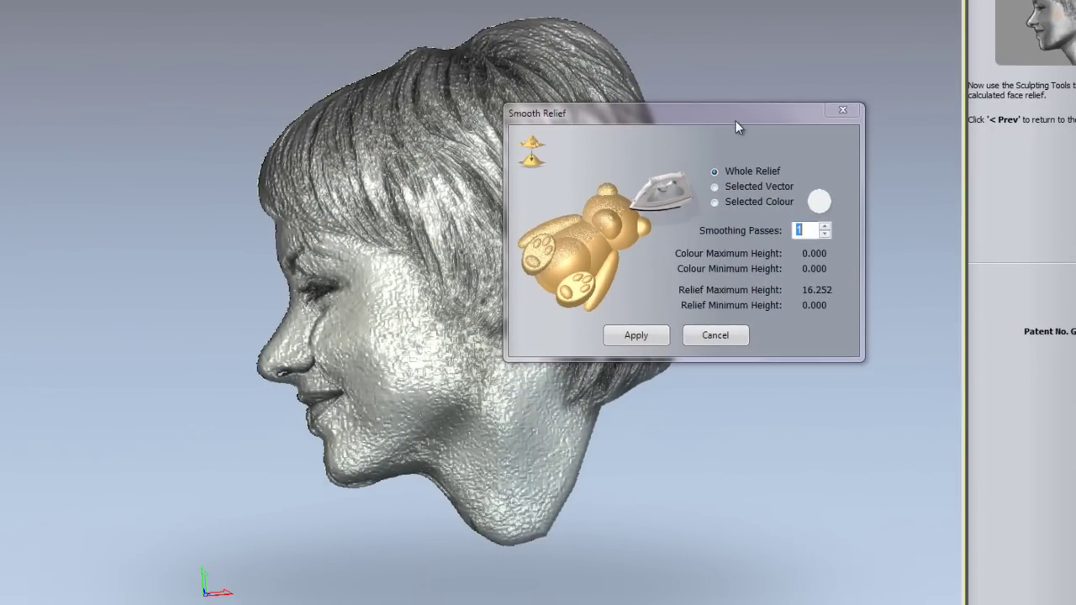
left_click_drag(736, 124, 822, 344)
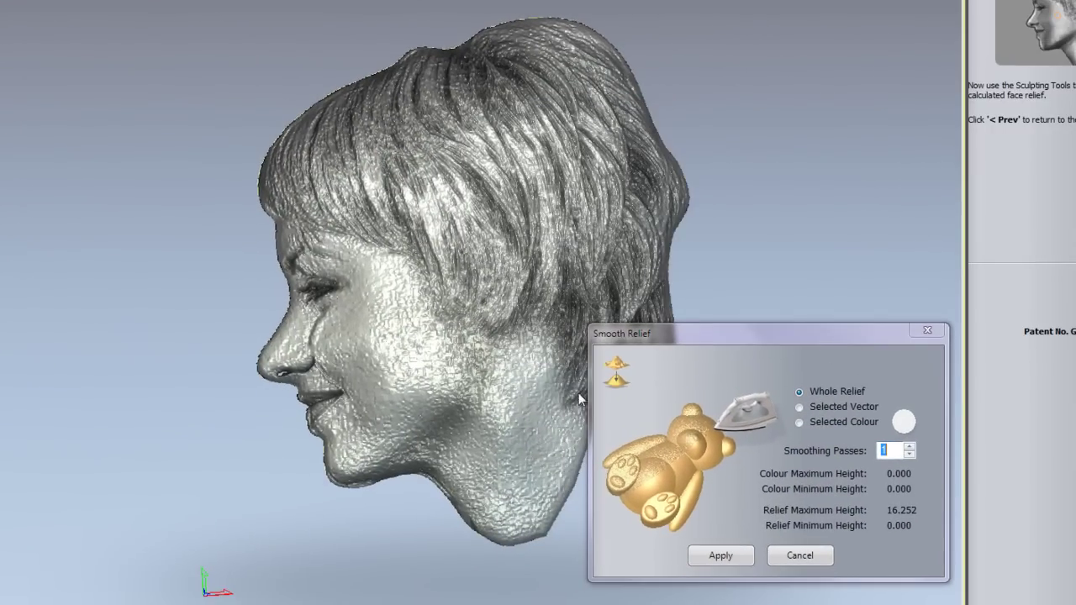
left_click(909, 446)
left_click(721, 556)
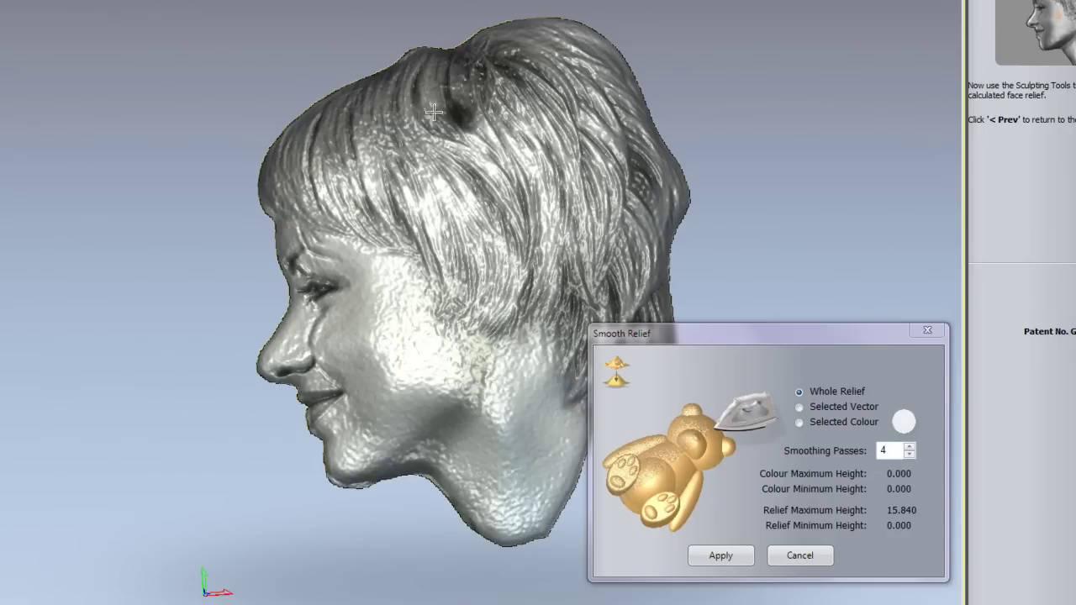
left_click(801, 556)
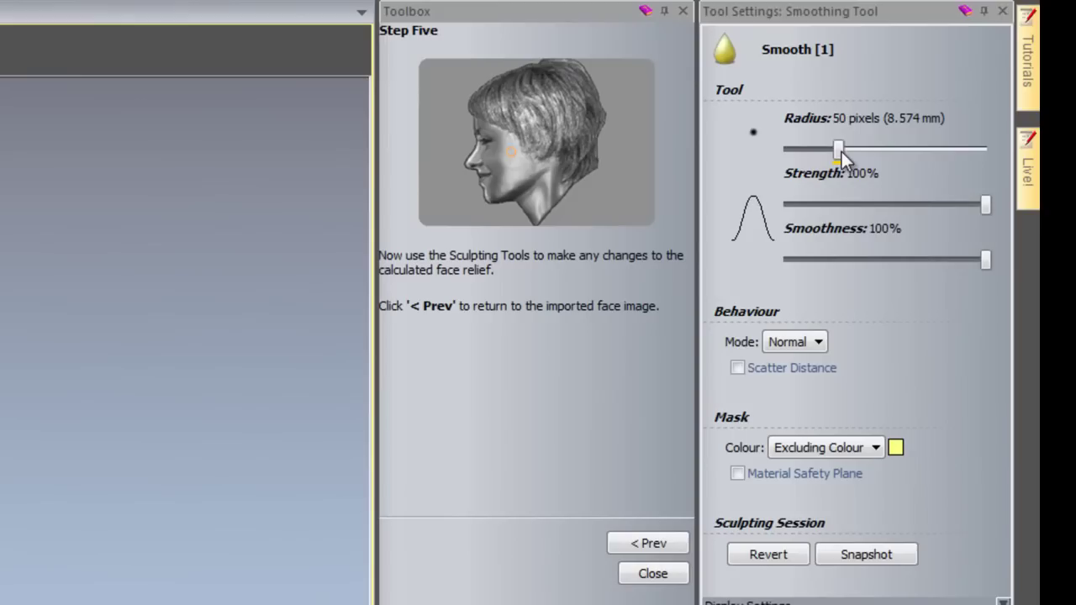
Set the smoothing brush radius to 69 pixels and lower its strength to 45%
left_click_drag(947, 152, 949, 152)
left_click_drag(843, 149, 852, 149)
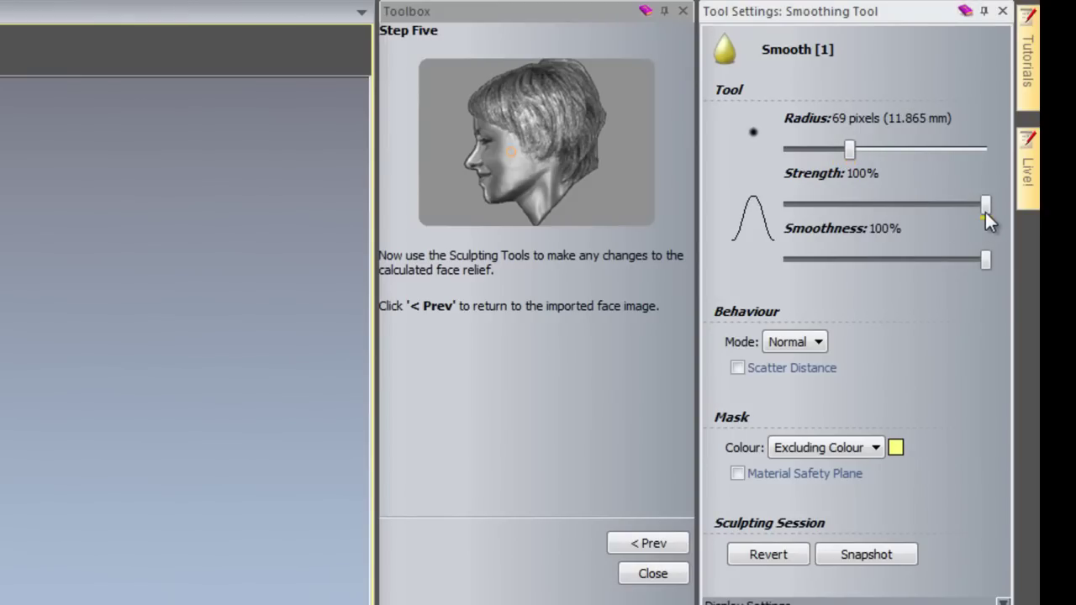
left_click_drag(986, 212, 865, 216)
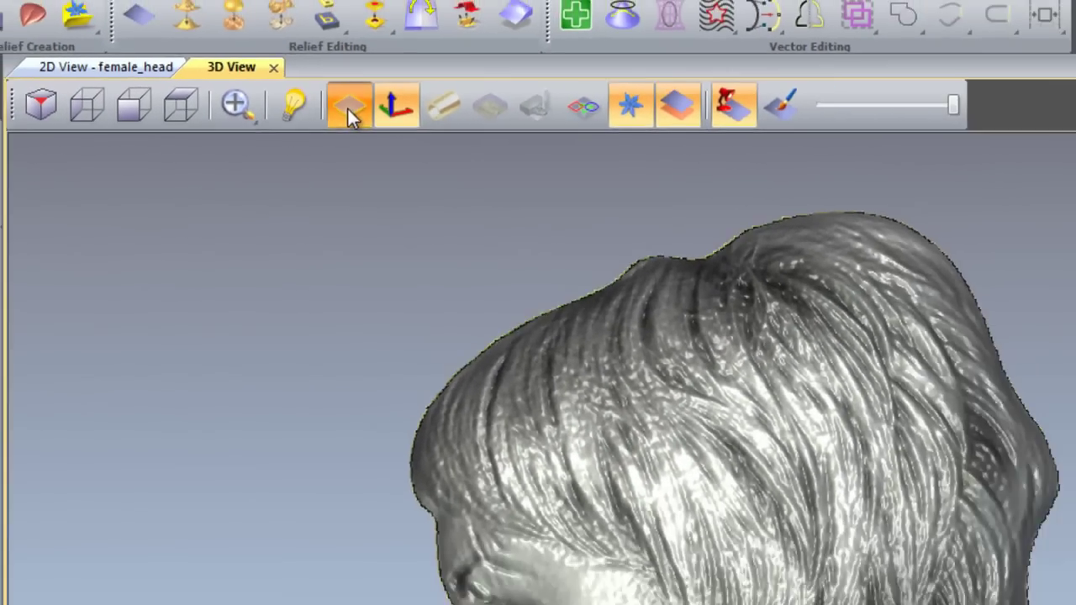
Turn on the Draw Zero Plane display so the yellow plane shows behind the relief
left_click(409, 107)
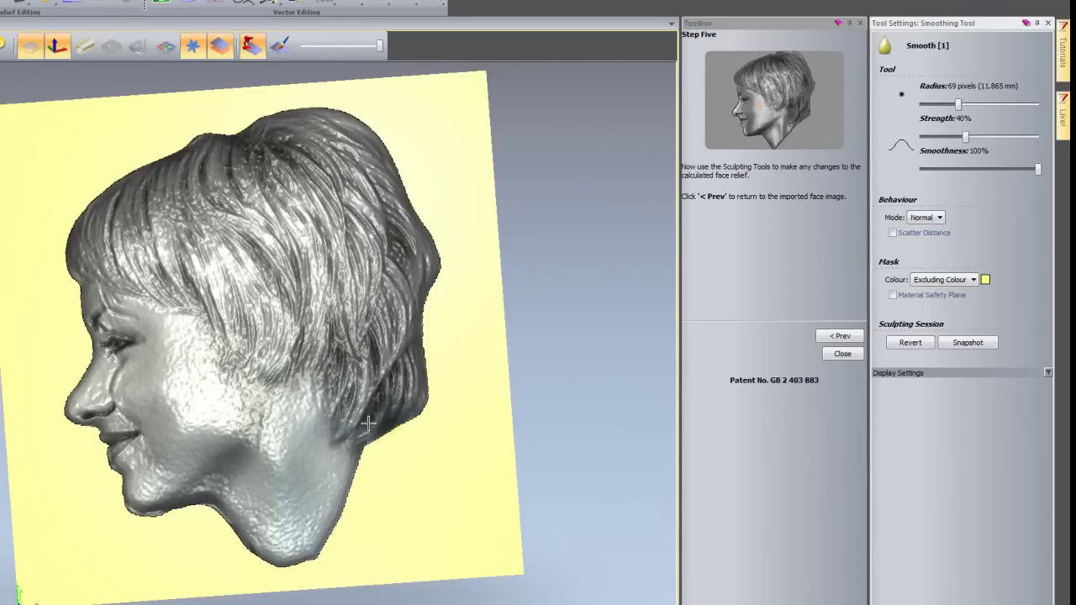
Smooth the chin and cheek with the 40% Smoothing Tool, then tilt the relief view
mouse_move(330, 502)
left_mouse_down()
mouse_move(345, 470)
mouse_move(312, 550)
mouse_move(313, 488)
mouse_move(302, 537)
mouse_move(298, 504)
mouse_move(269, 564)
mouse_move(222, 494)
mouse_move(272, 454)
mouse_move(278, 490)
mouse_move(279, 408)
mouse_move(309, 394)
mouse_move(277, 434)
mouse_move(265, 386)
mouse_move(228, 453)
mouse_move(173, 485)
mouse_move(143, 482)
mouse_move(134, 457)
mouse_move(133, 468)
mouse_move(174, 416)
left_mouse_up()
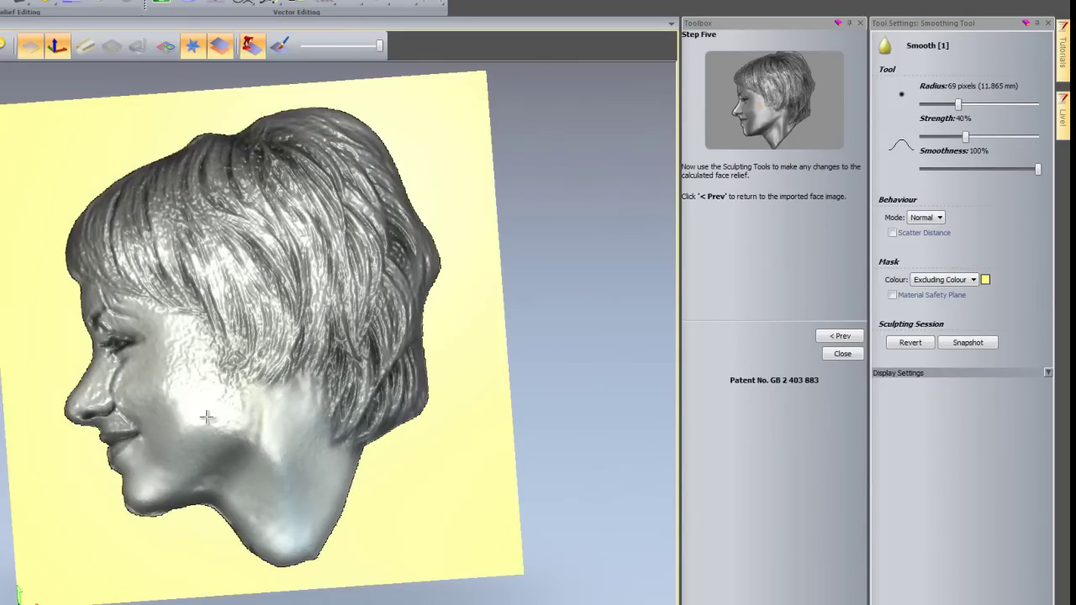
mouse_move(206, 417)
left_mouse_down()
mouse_move(192, 379)
mouse_move(192, 434)
mouse_move(181, 380)
mouse_move(181, 414)
mouse_move(183, 342)
mouse_move(238, 414)
mouse_move(266, 408)
mouse_move(209, 471)
mouse_move(190, 408)
mouse_move(128, 380)
mouse_move(157, 383)
mouse_move(134, 391)
mouse_move(145, 383)
mouse_move(120, 370)
mouse_move(152, 412)
mouse_move(107, 419)
mouse_move(95, 290)
mouse_move(126, 299)
mouse_move(87, 299)
mouse_move(151, 312)
mouse_move(104, 299)
mouse_move(153, 326)
mouse_move(163, 355)
mouse_move(151, 391)
mouse_move(227, 446)
mouse_move(325, 440)
mouse_move(334, 472)
mouse_move(126, 502)
mouse_move(234, 524)
mouse_move(205, 484)
mouse_move(131, 473)
mouse_move(187, 412)
mouse_move(195, 337)
mouse_move(271, 406)
mouse_move(292, 412)
mouse_move(328, 459)
mouse_move(320, 463)
mouse_move(187, 331)
mouse_move(131, 308)
left_mouse_up()
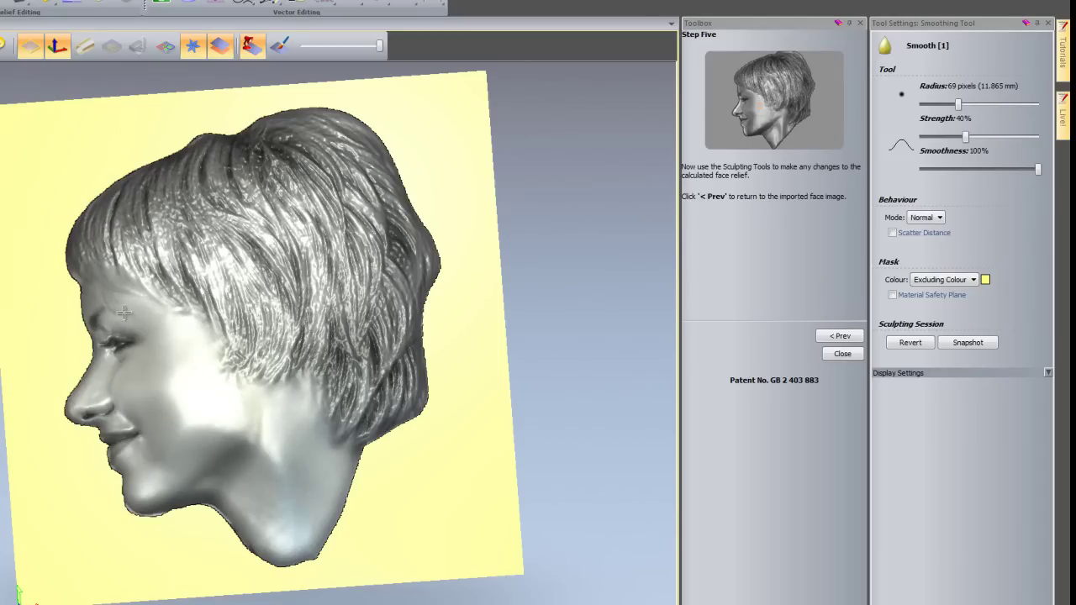
middle_click_drag(117, 307, 440, 312)
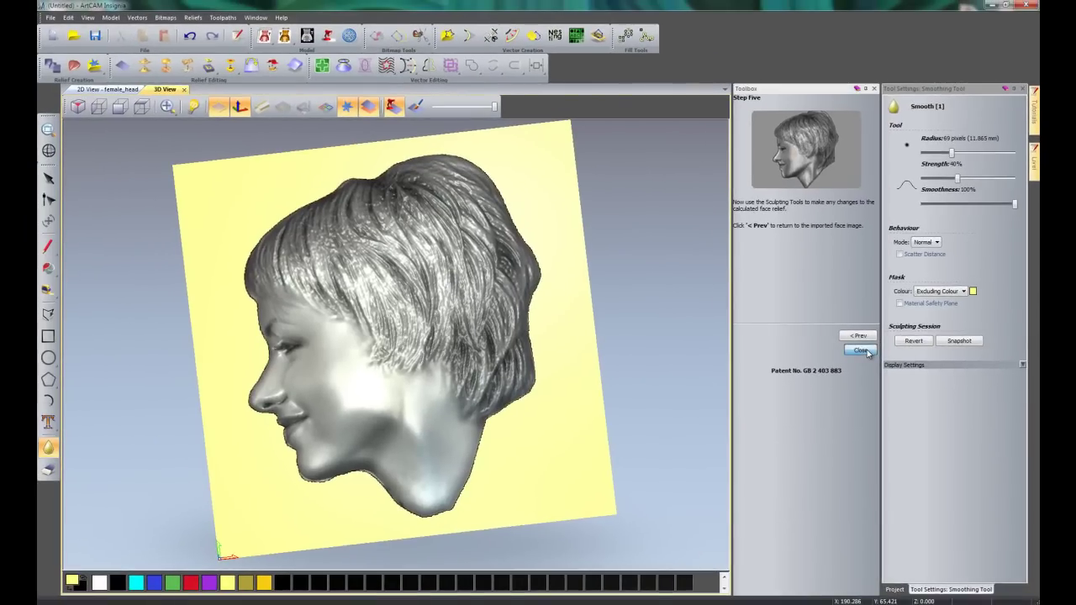
Close the Face Wizard and pan the relief up and left in the 3D view
left_click(858, 350)
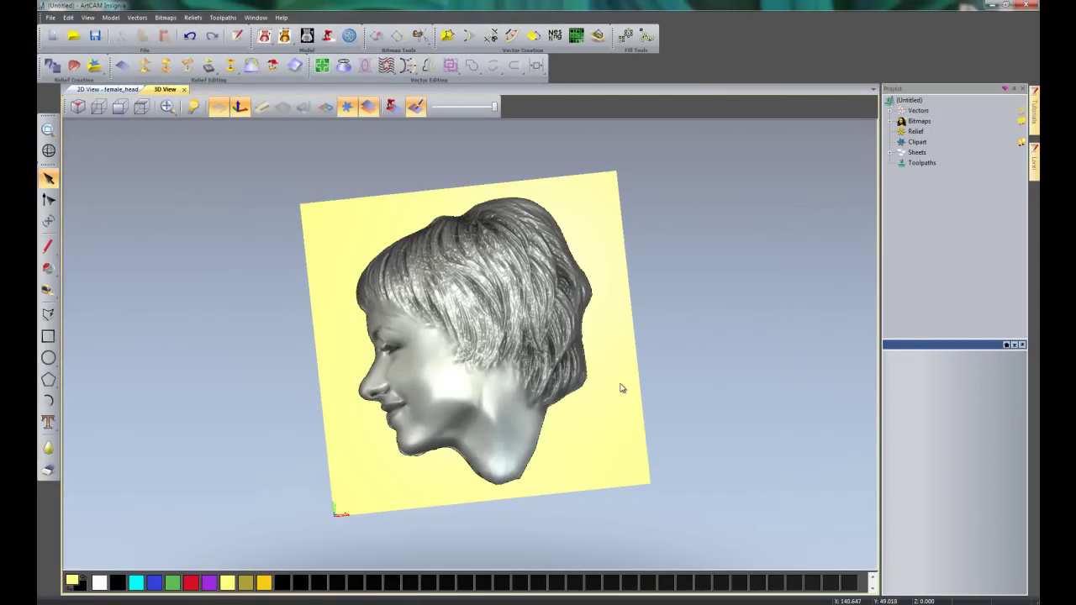
middle_click_drag(640, 372, 692, 324)
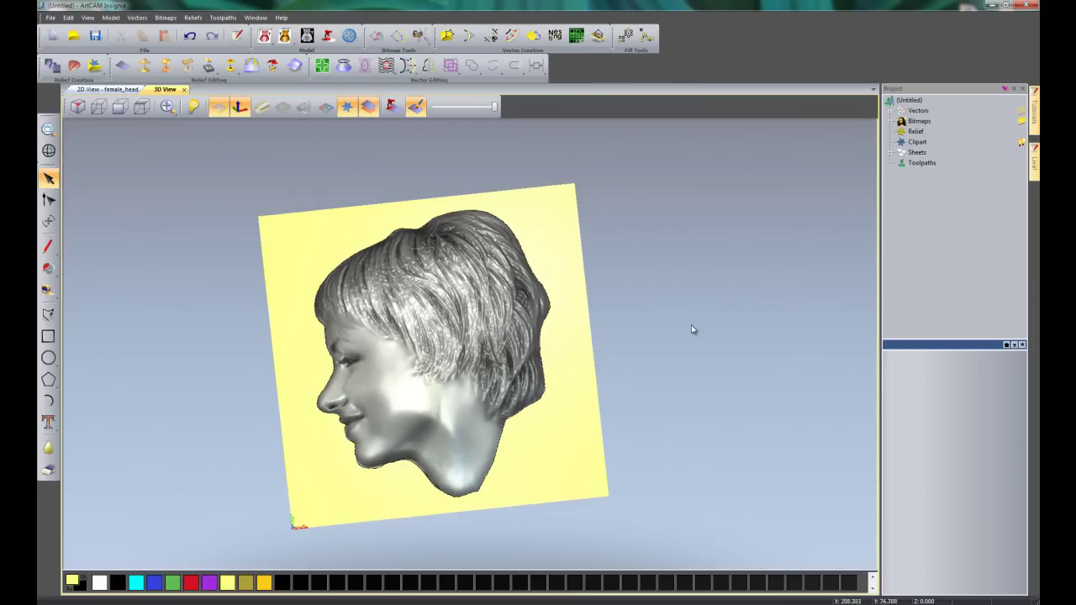
middle_click_drag(600, 350, 630, 334)
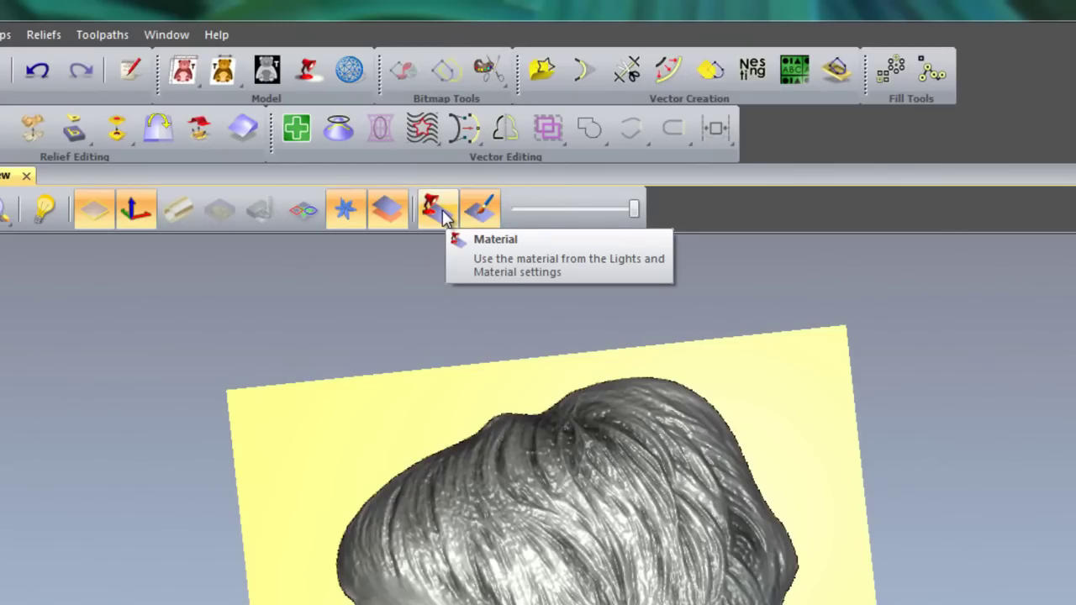
Switch between Material and Colour Shade, ending on grey Colour Shade
left_click(439, 210)
left_click(477, 214)
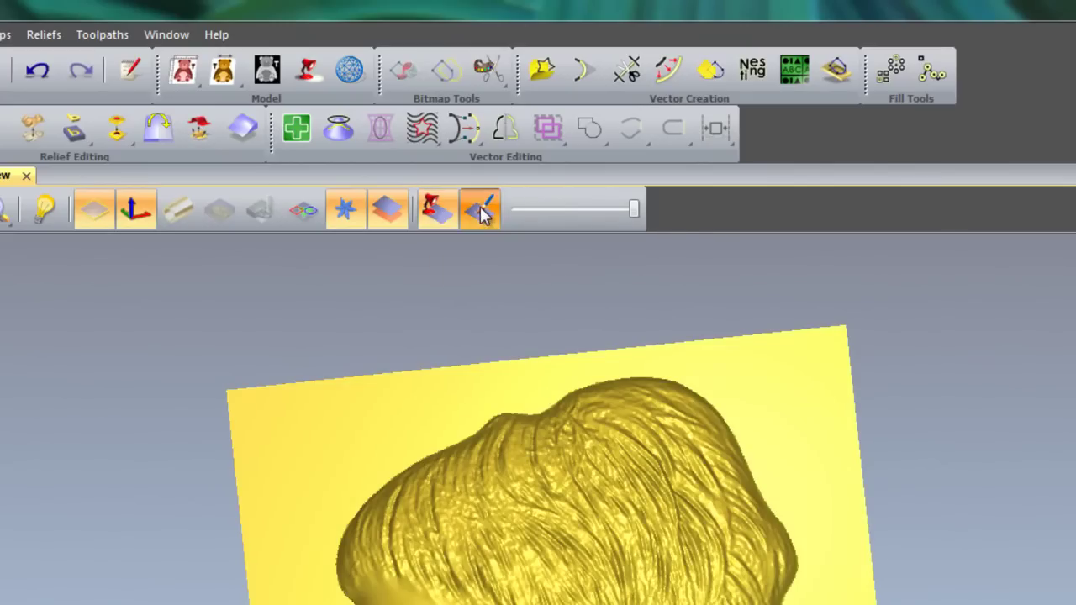
left_click(433, 208)
left_click(476, 215)
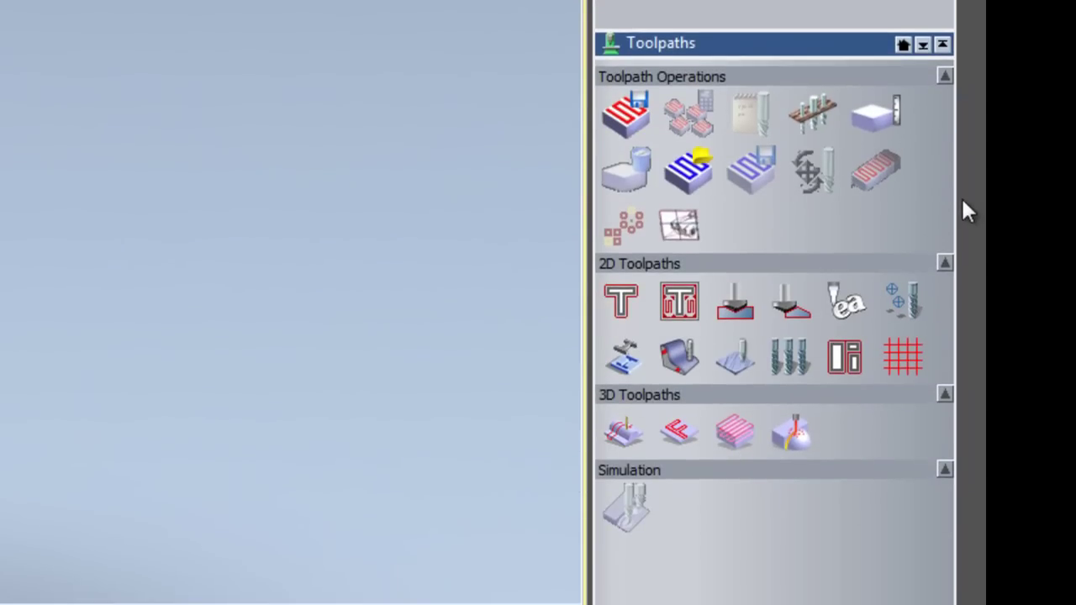
Open the Machine Relief toolpath form, keeping Whole Relief as the area to machine
left_click(622, 432)
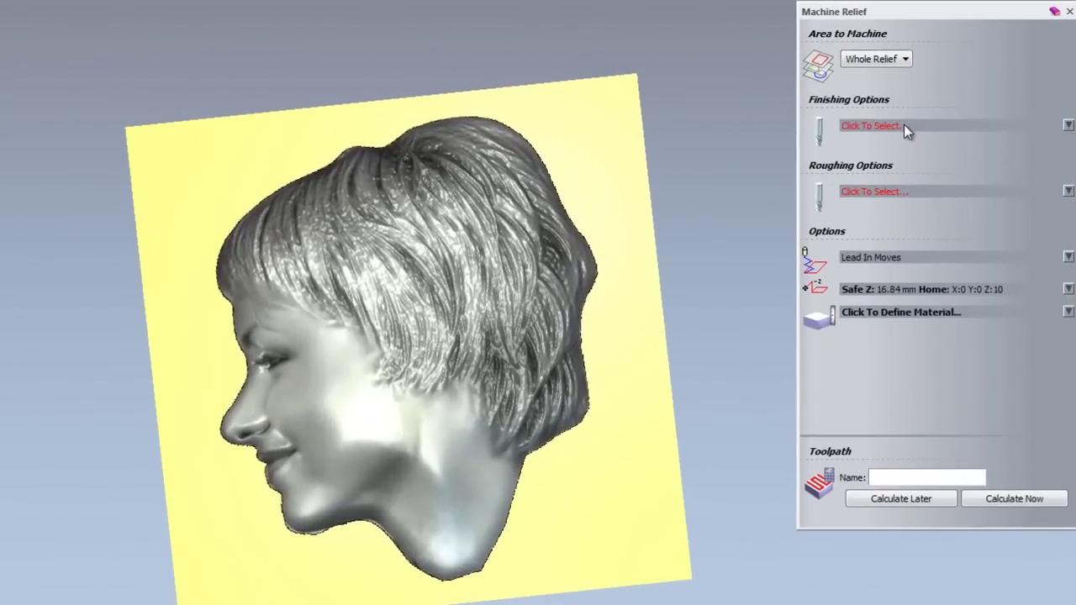
Choose Ball Nose 1.5 mm as the raster finishing tool, with 0.01 mm tolerance
left_click(767, 198)
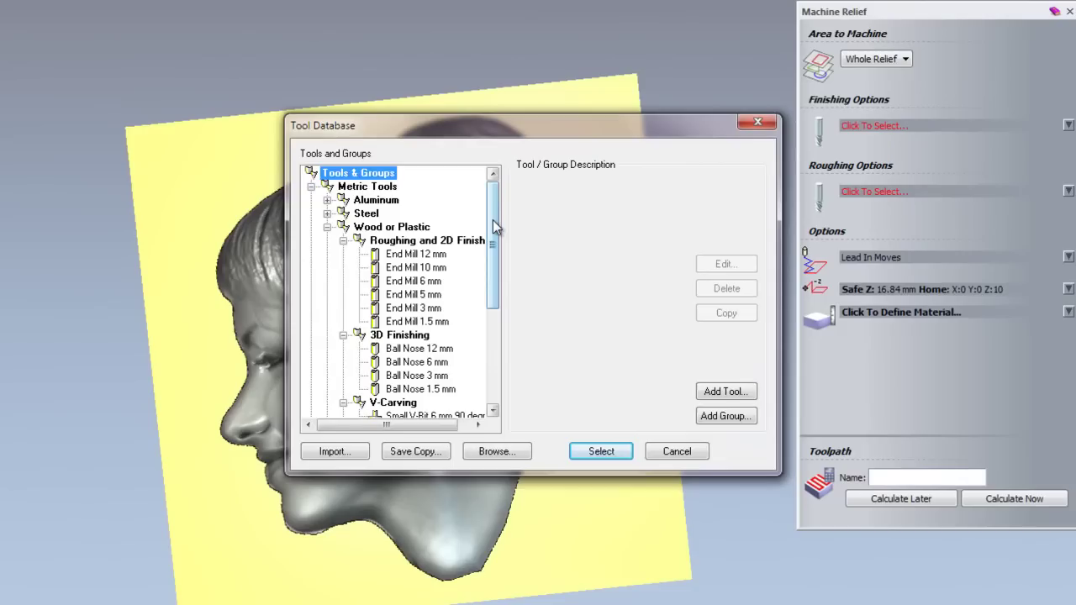
left_click_drag(493, 219, 494, 252)
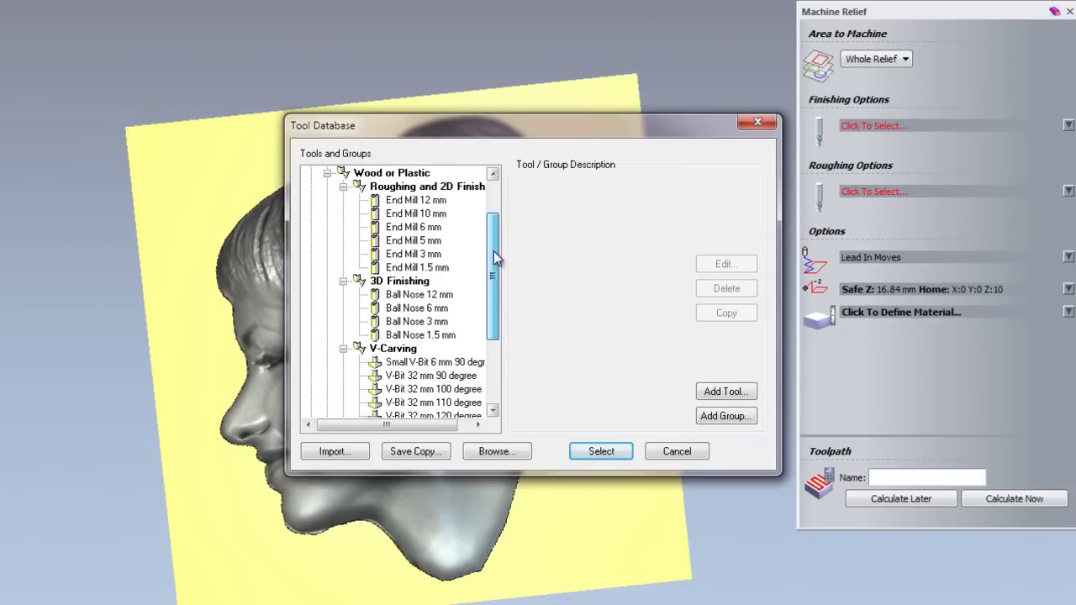
left_click(429, 335)
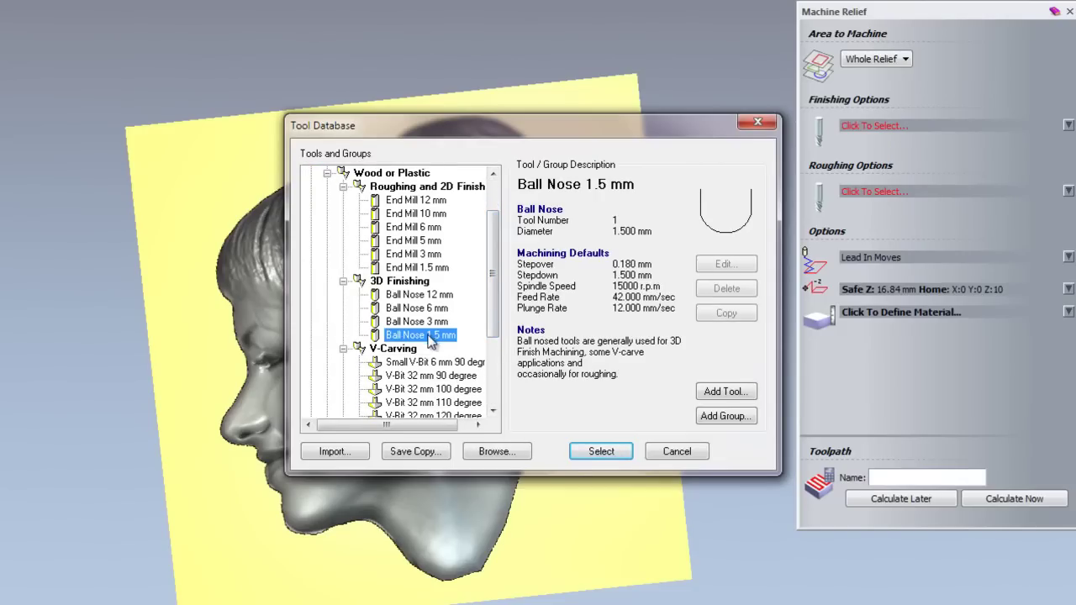
left_click(601, 452)
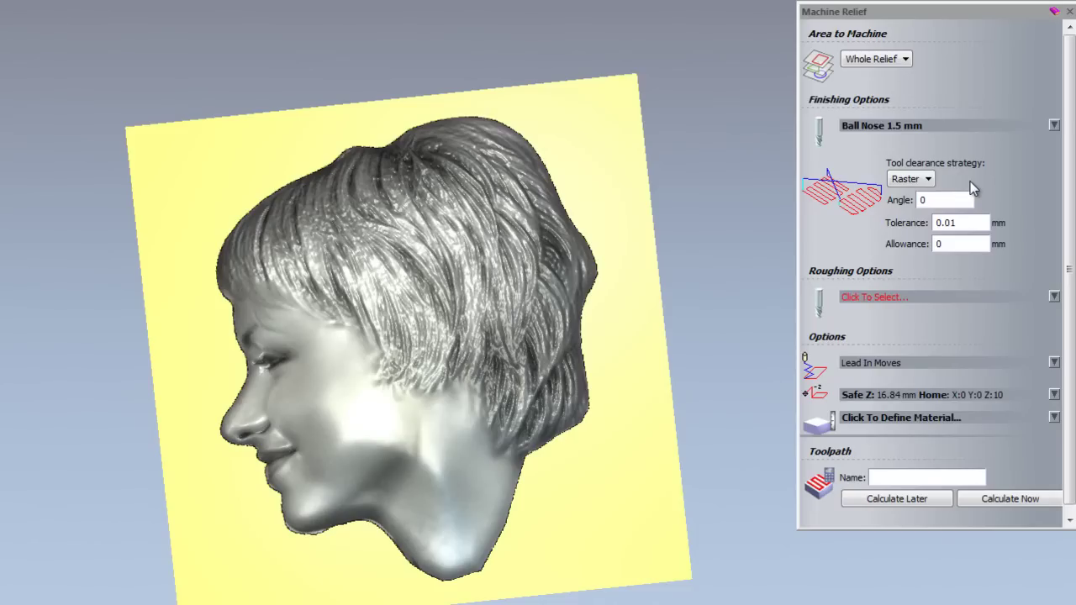
left_click(959, 224)
Choose End Mill 12 mm from the Tool Database as the roughing tool
left_click(926, 294)
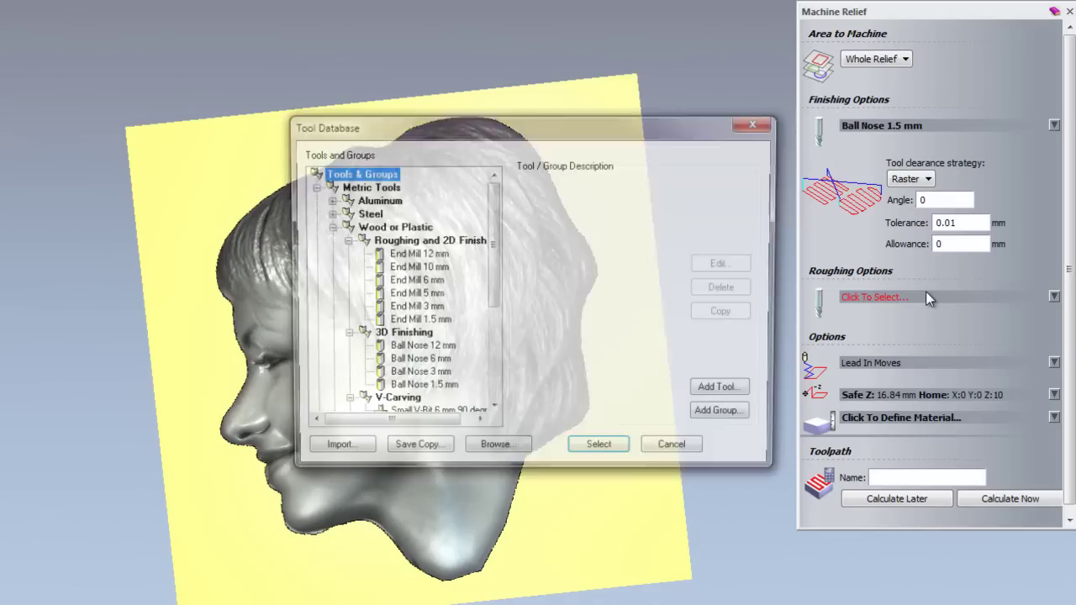
left_click(433, 255)
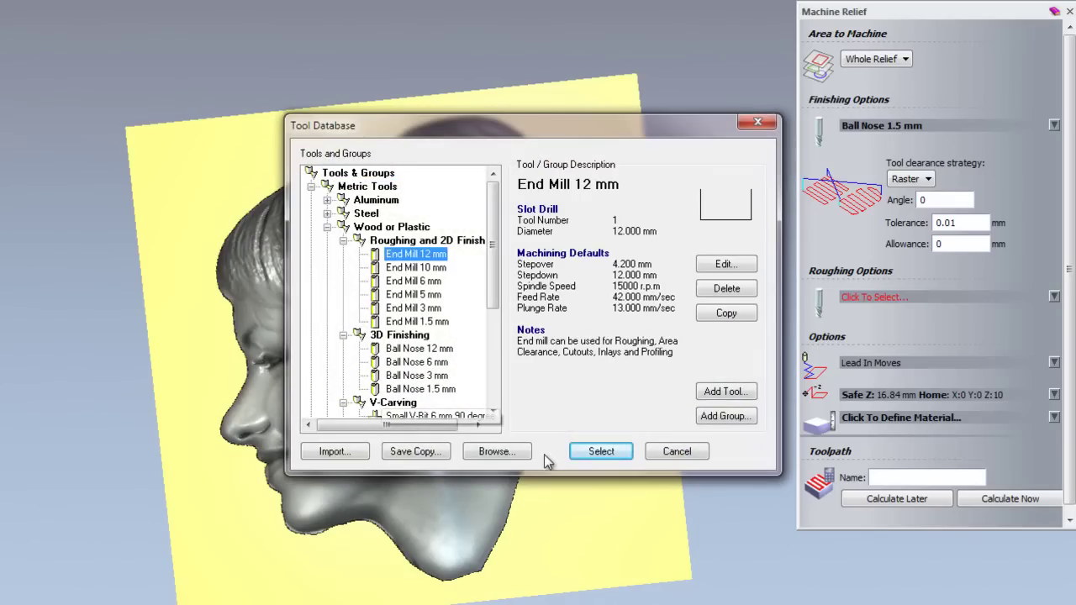
left_click(598, 453)
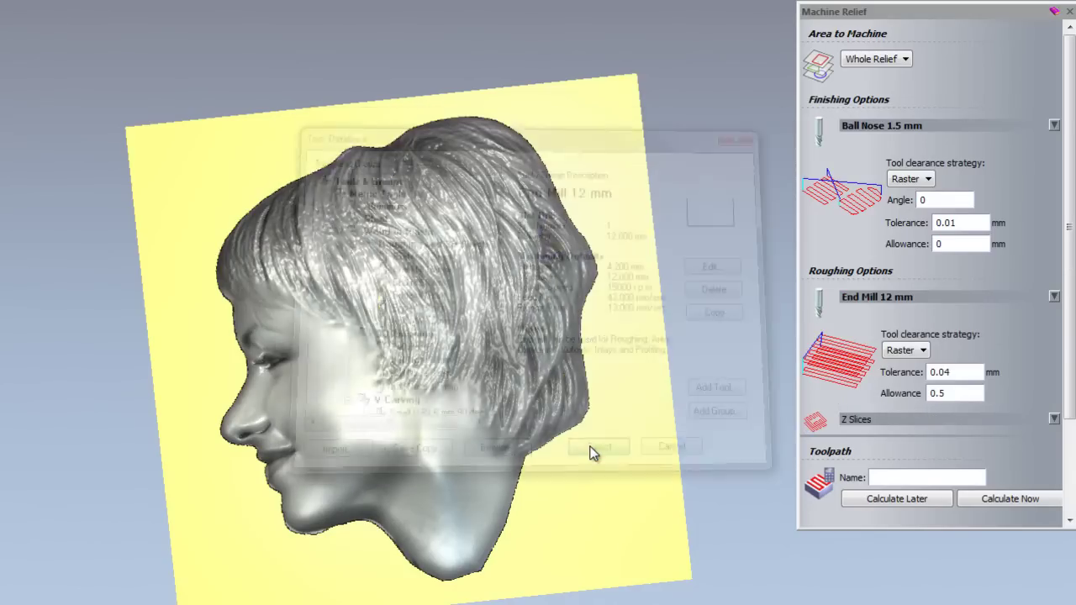
left_click_drag(1069, 350, 1070, 412)
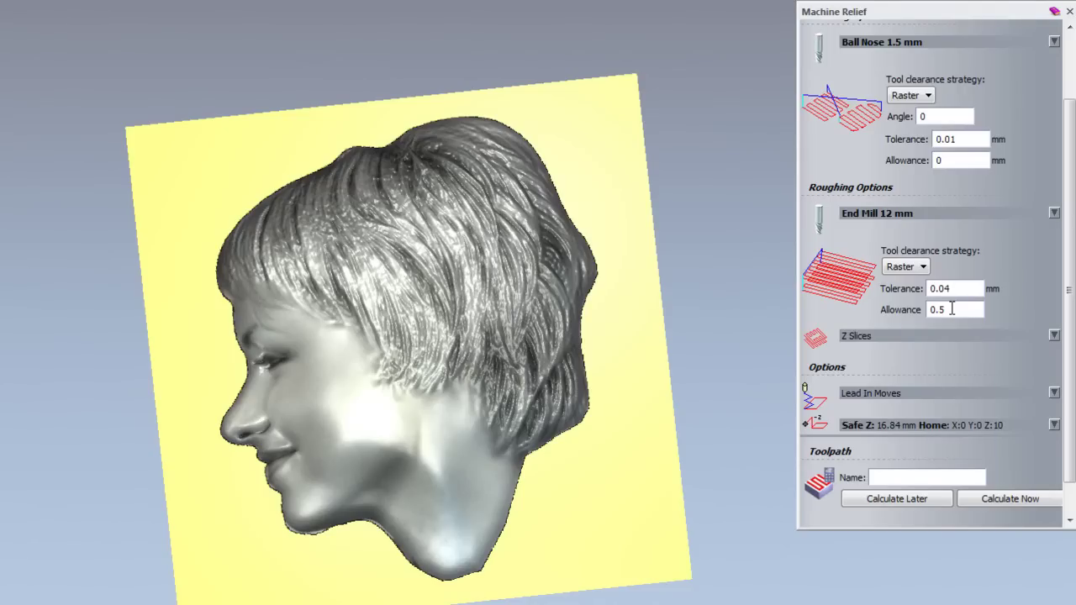
Change the End Mill 12 mm roughing stepdown from 12 to 2.5 mm
left_click(924, 212)
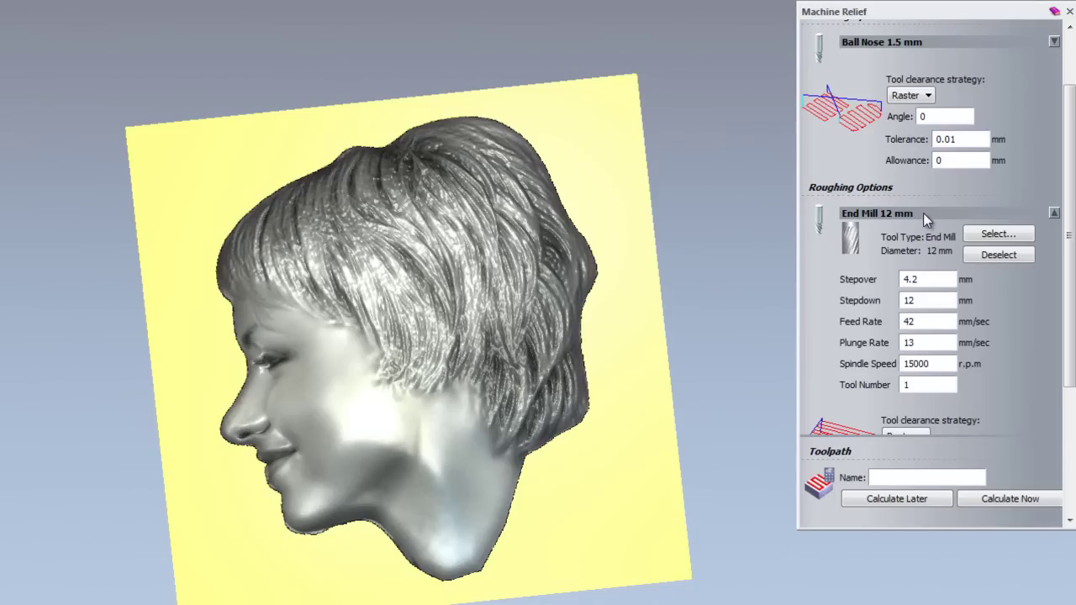
left_click(1054, 214)
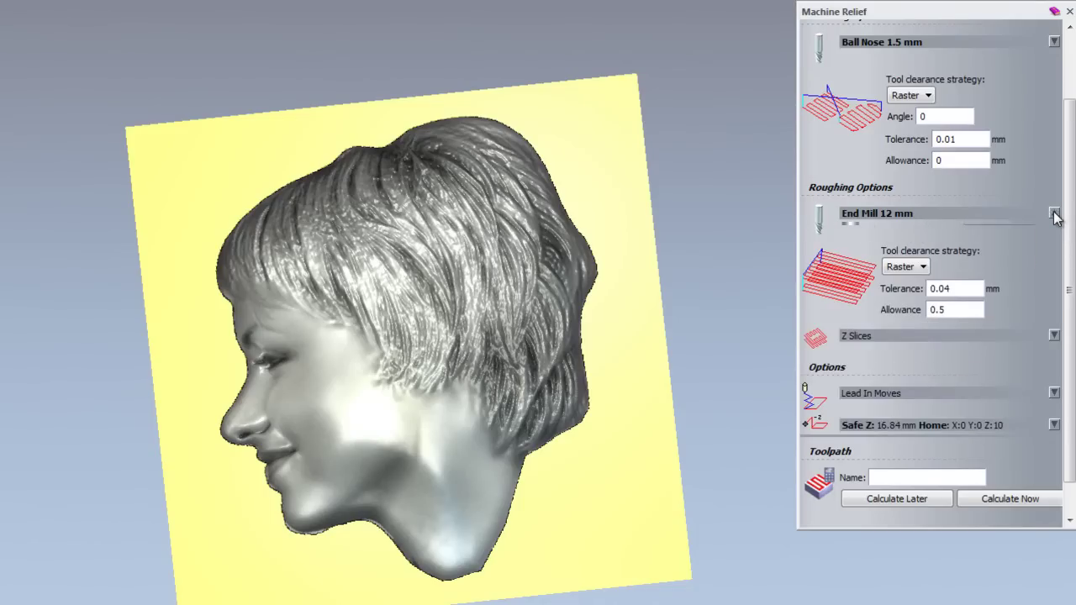
left_click(1054, 214)
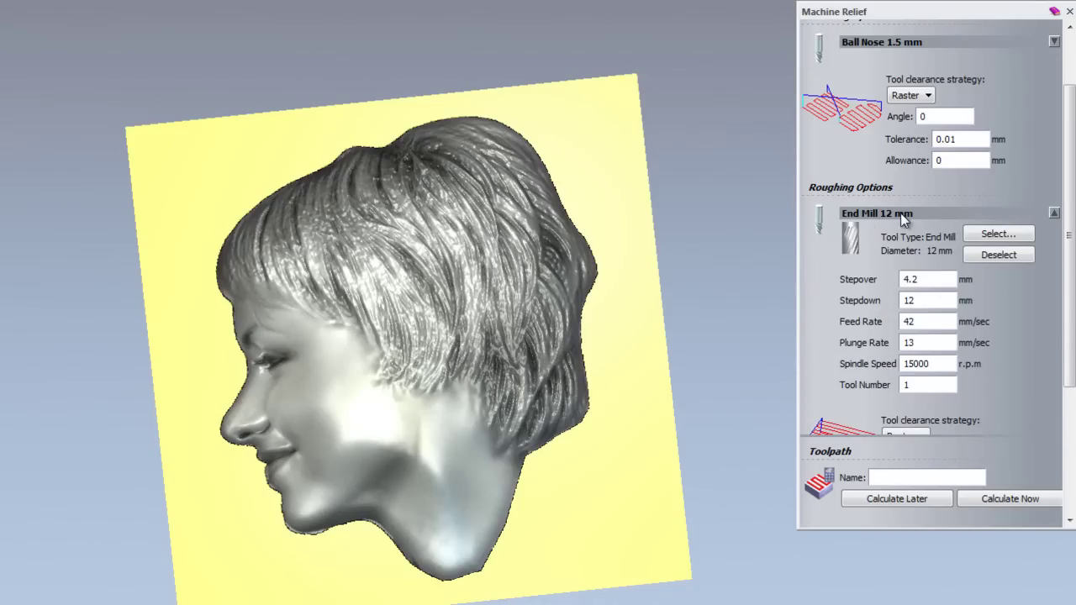
left_click(1055, 213)
left_click(1054, 213)
double_click(910, 300)
type("2.5")
left_click(923, 210)
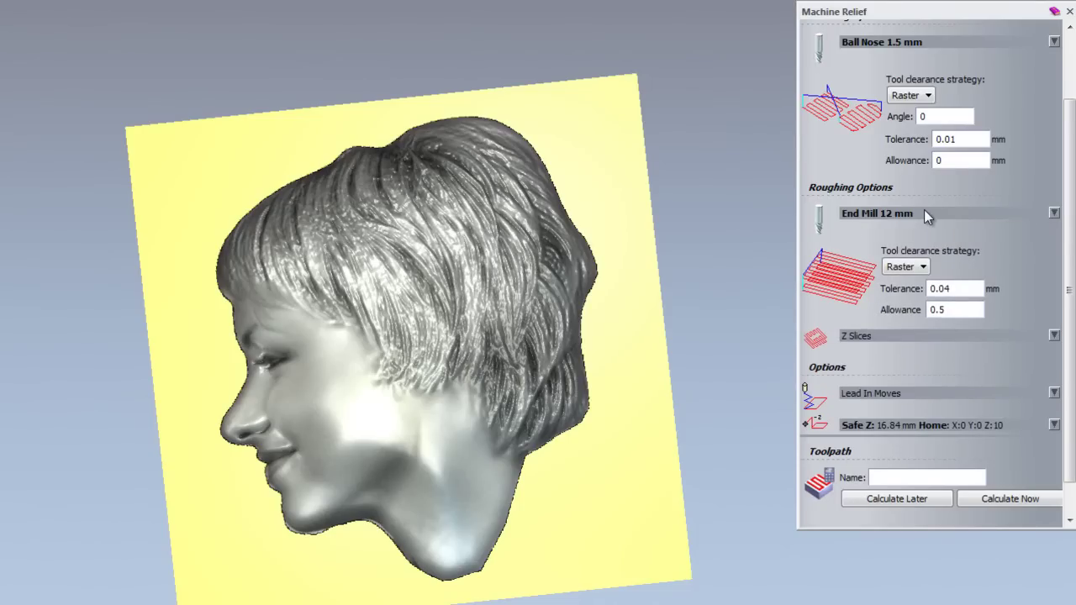
Change Safe Z from 16.84 to 10 mm, leaving home at X0 Y0 Z10
left_click_drag(1066, 337, 1070, 400)
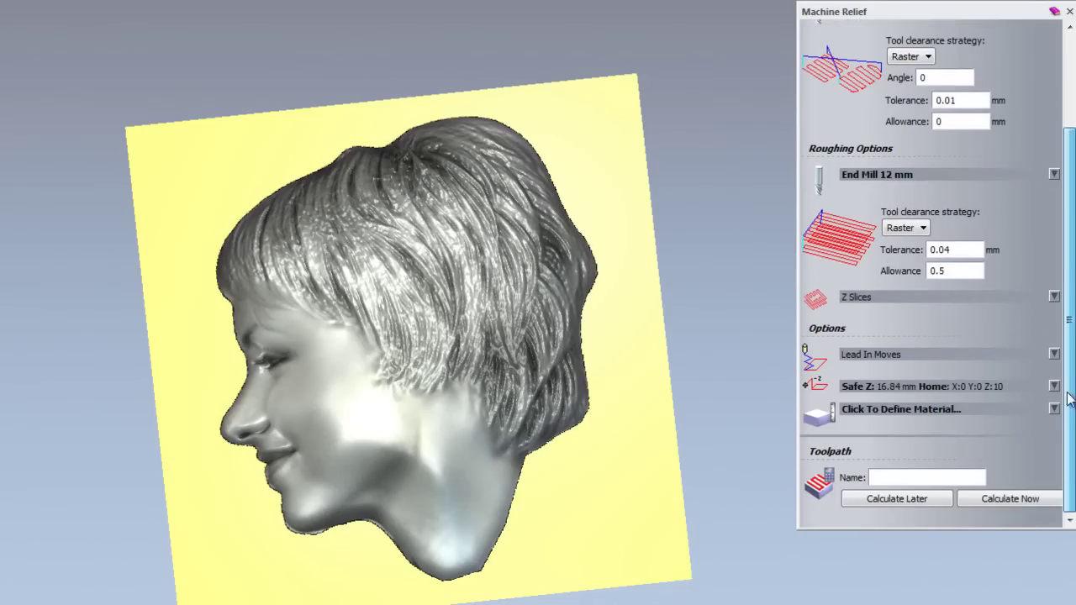
left_click(961, 297)
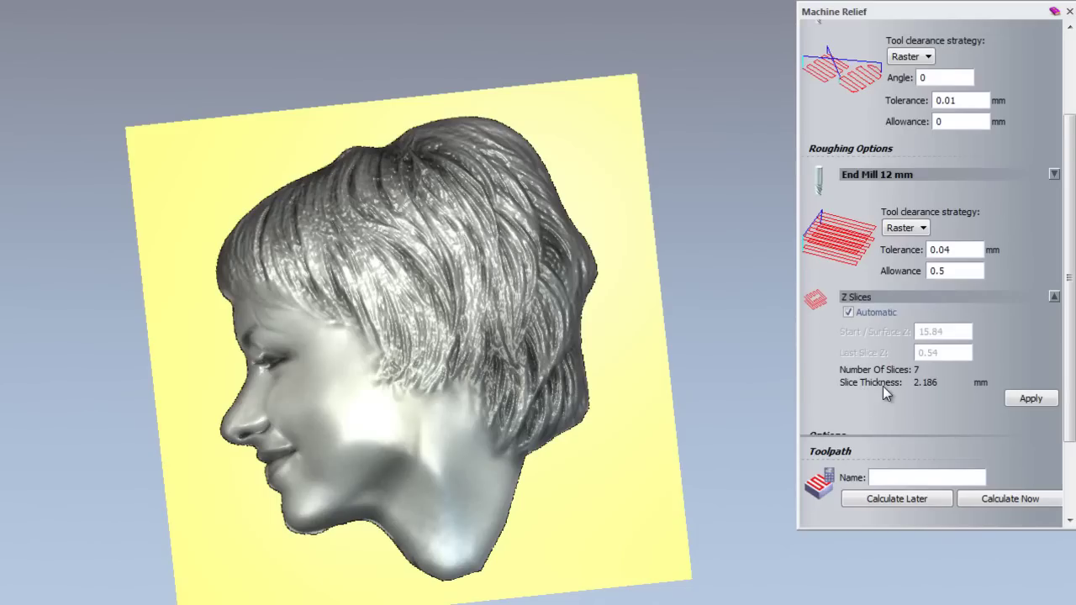
left_click(914, 296)
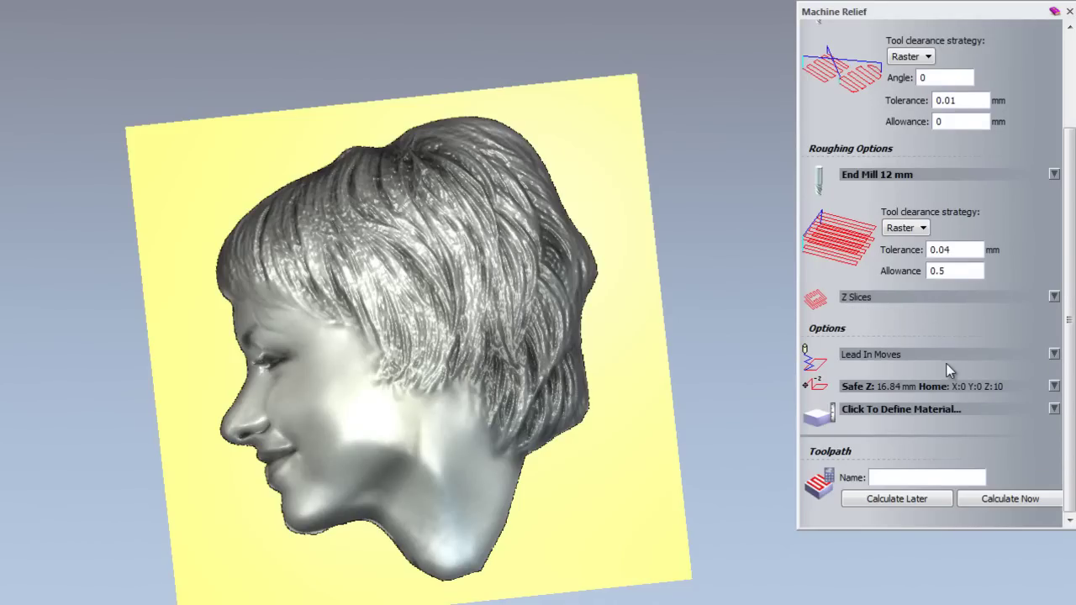
left_click(920, 384)
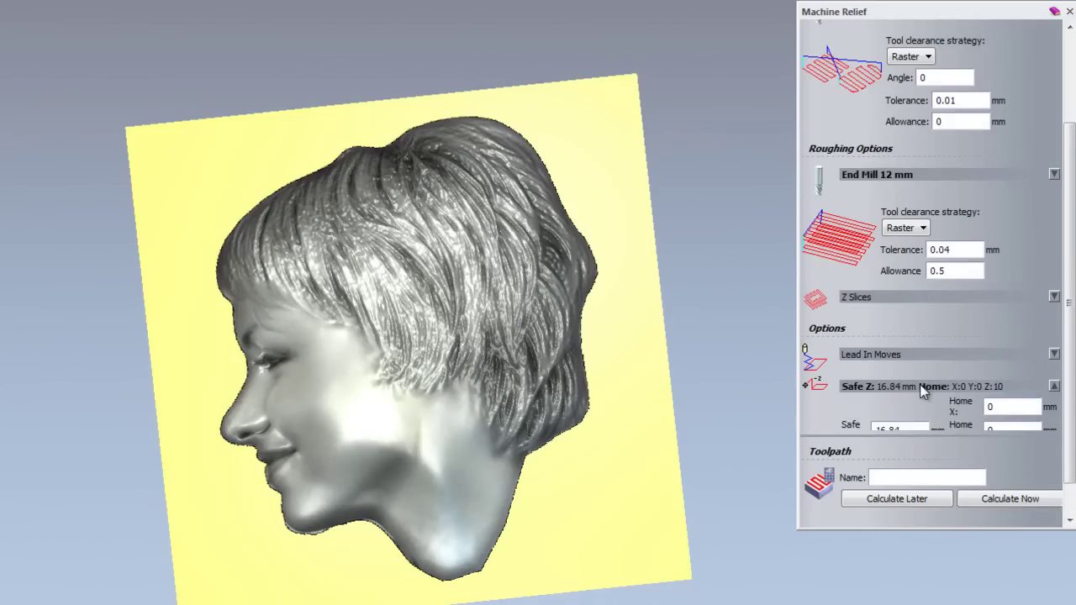
scroll(1069, 353, "down", 1)
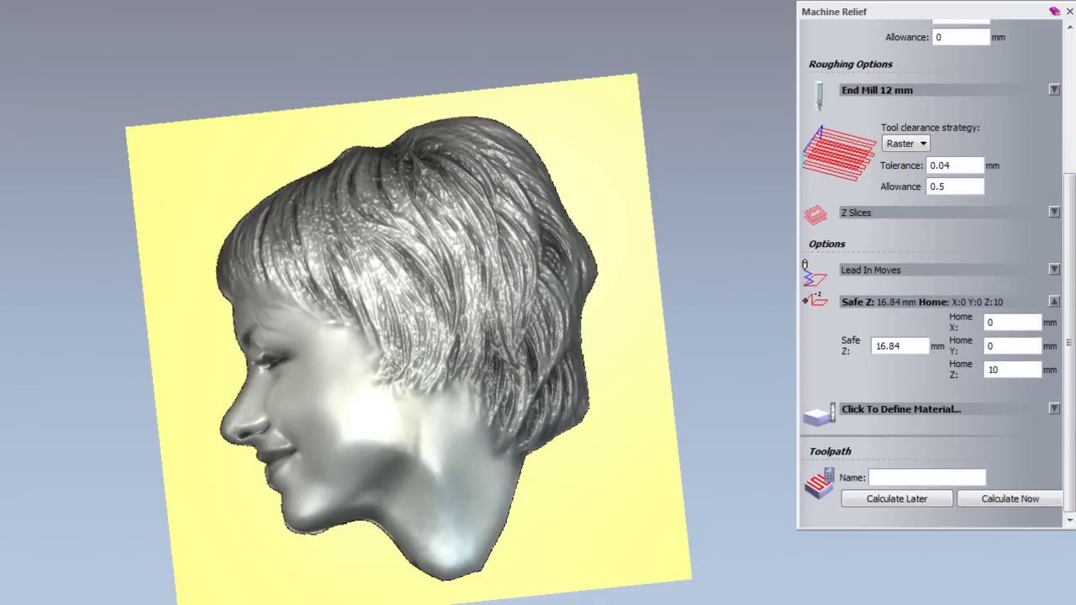
left_click_drag(920, 347, 791, 356)
type("10")
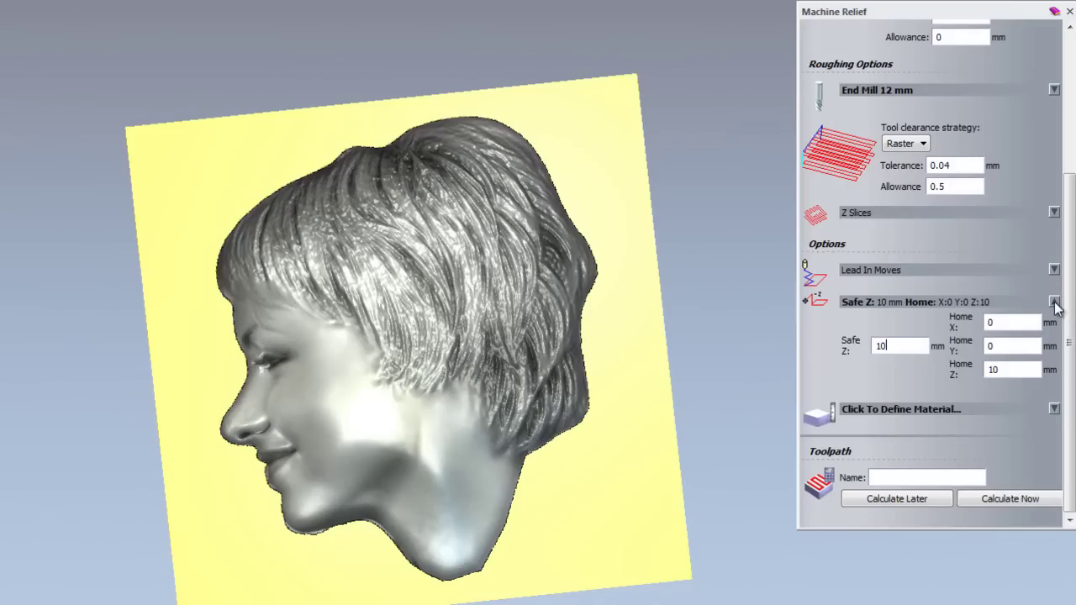
left_click(1055, 302)
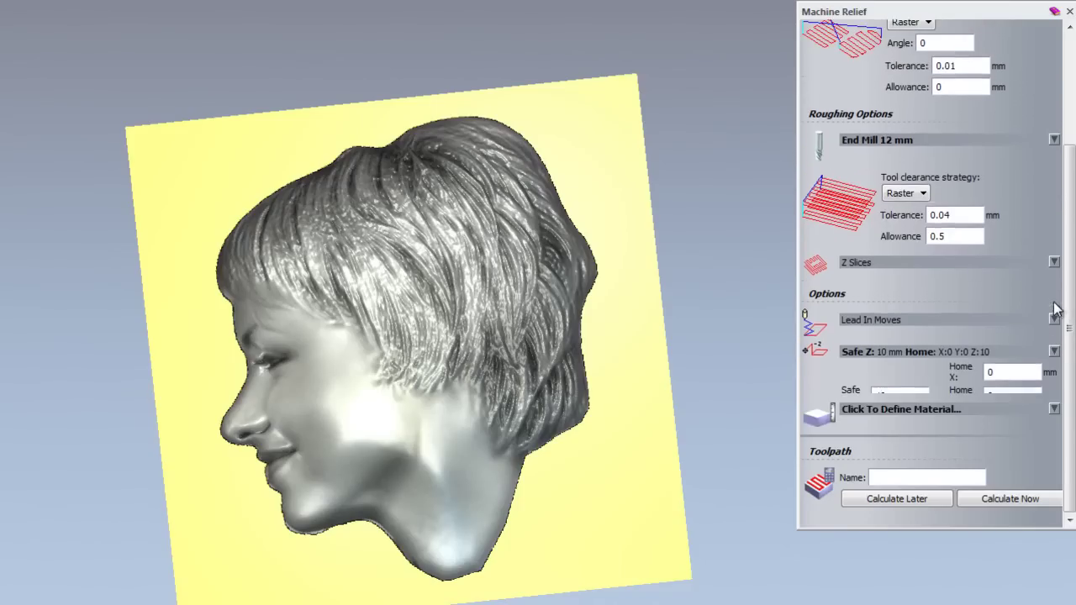
Define an 18 mm thick material block with material Z zero at its top
left_click(895, 409)
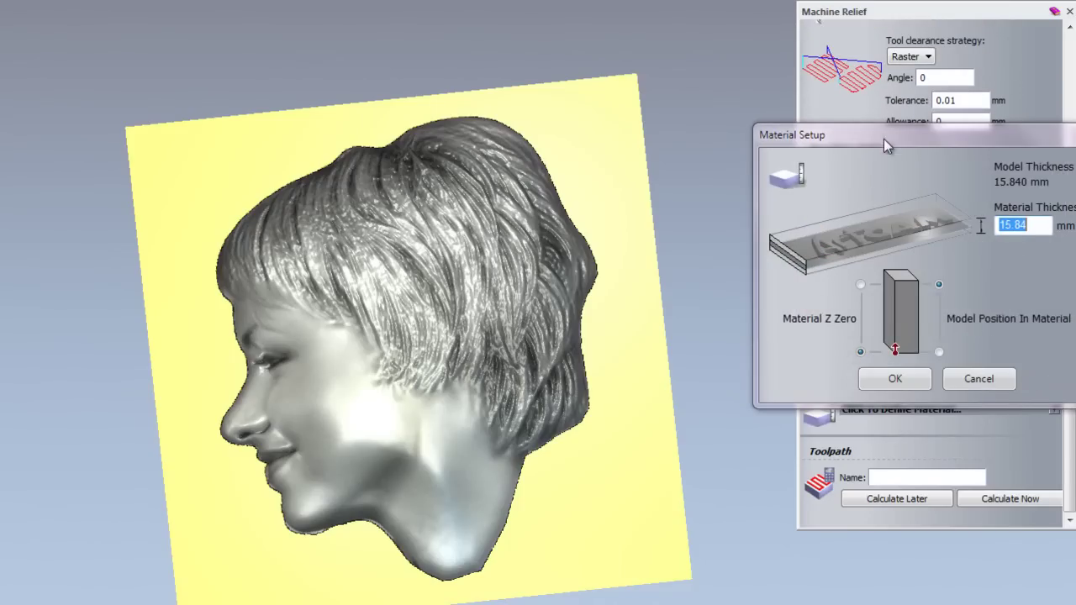
left_click_drag(884, 138, 414, 180)
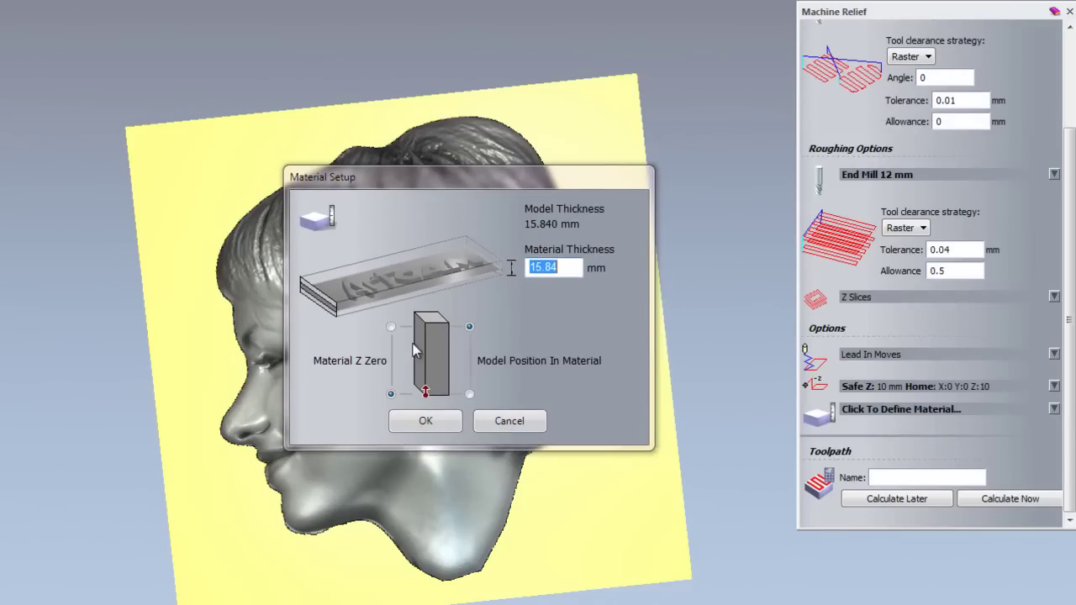
left_click(391, 327)
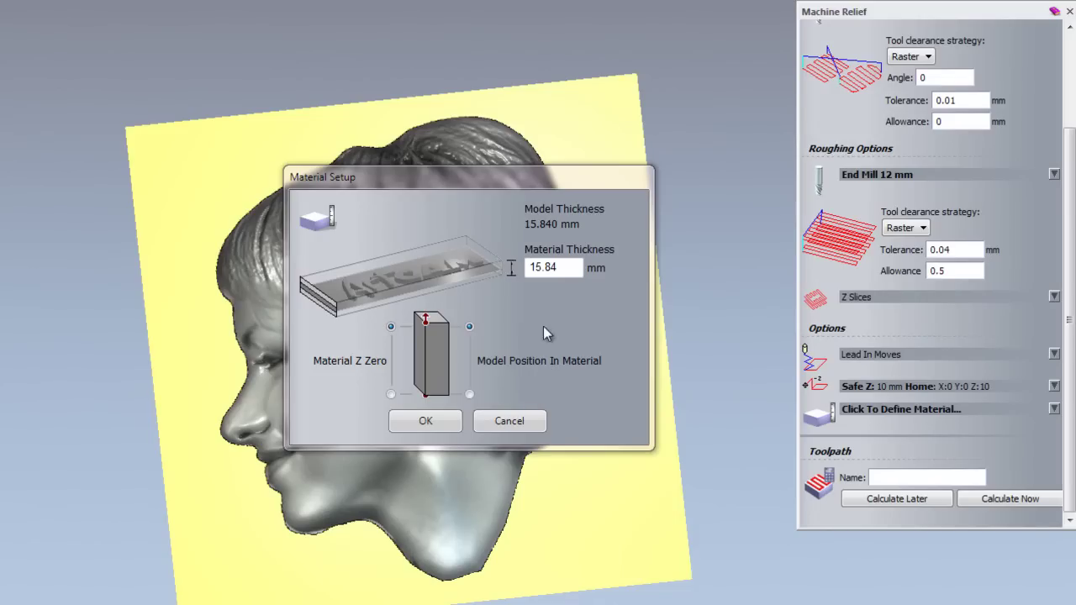
double_click(546, 267)
type("1")
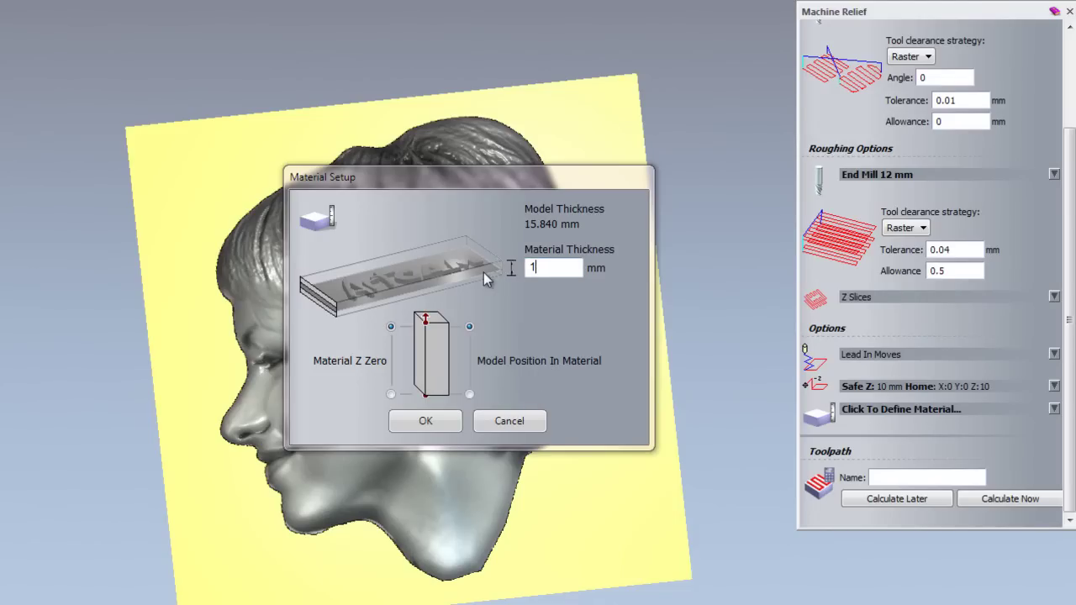
type("8")
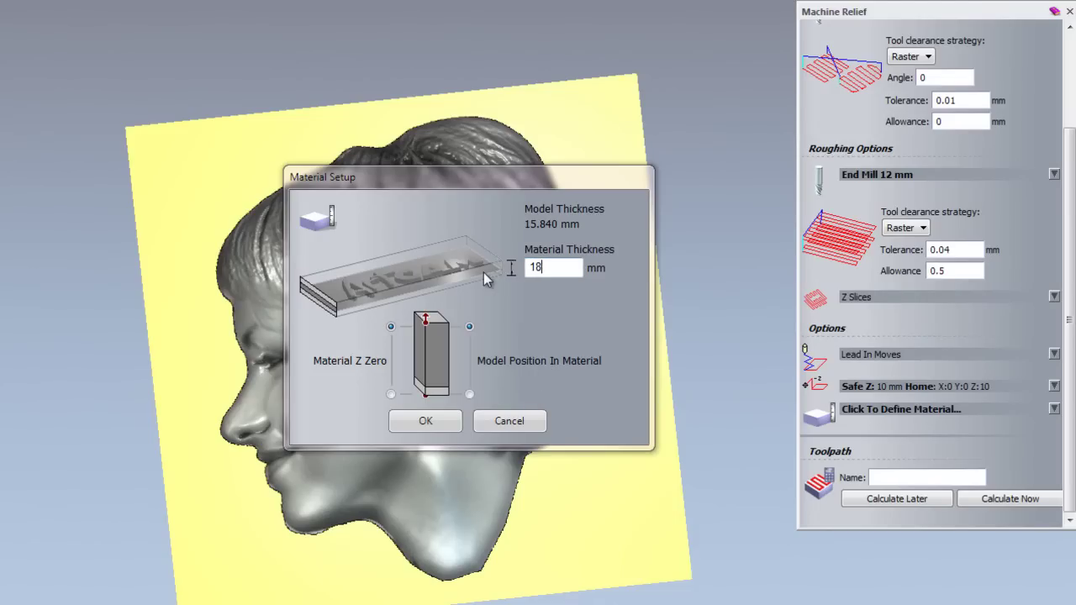
left_click(412, 423)
left_click(412, 425)
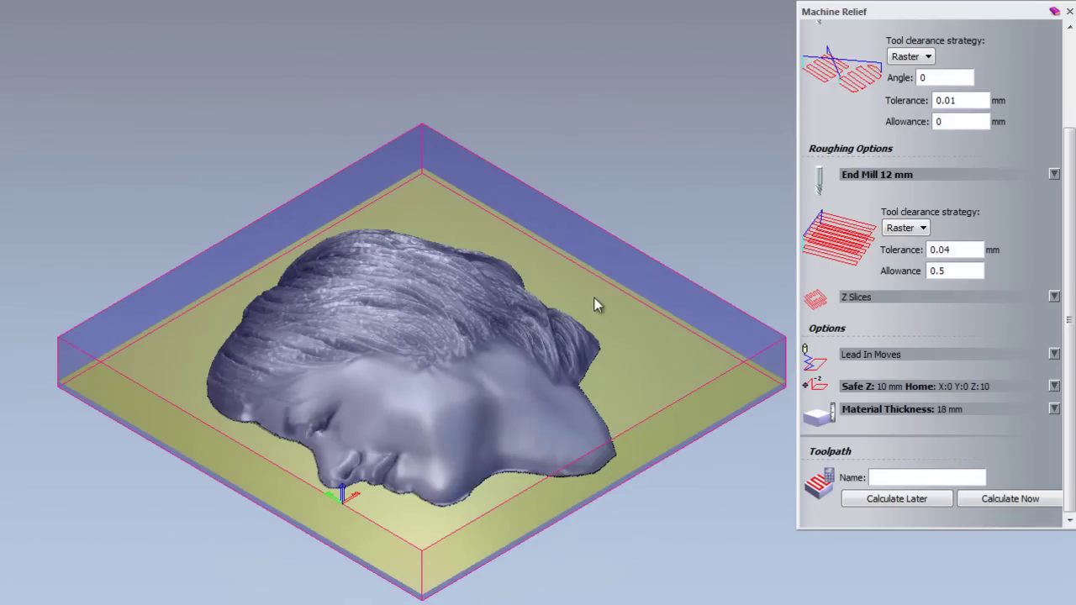
left_click_drag(645, 516, 739, 431)
left_click_drag(694, 389, 646, 474)
Calculate the Machine Relief toolpaths and move the progress window aside
left_click(1041, 499)
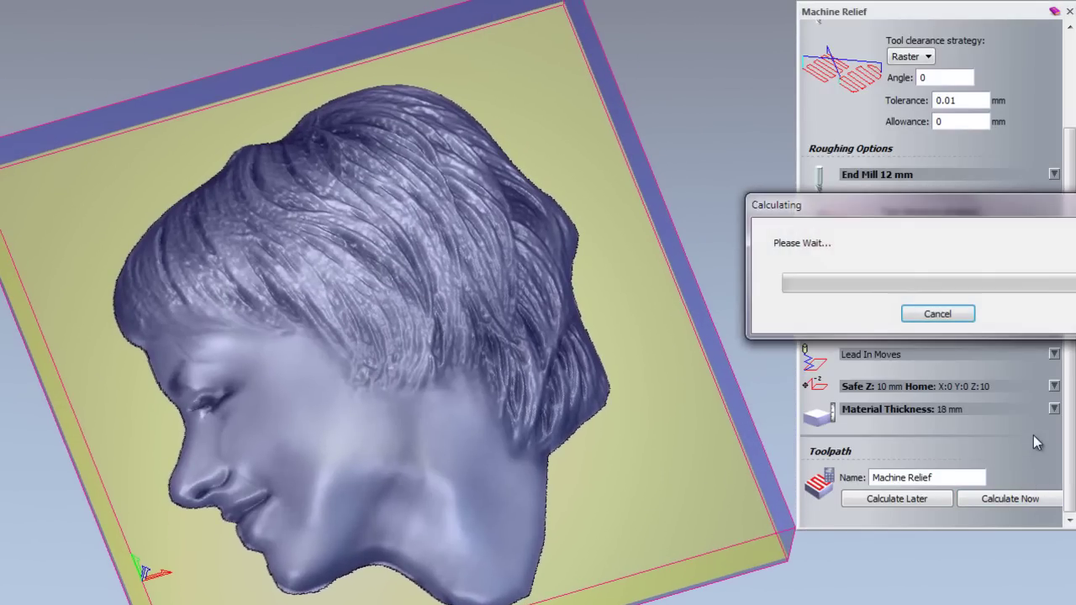
left_click_drag(937, 210, 555, 487)
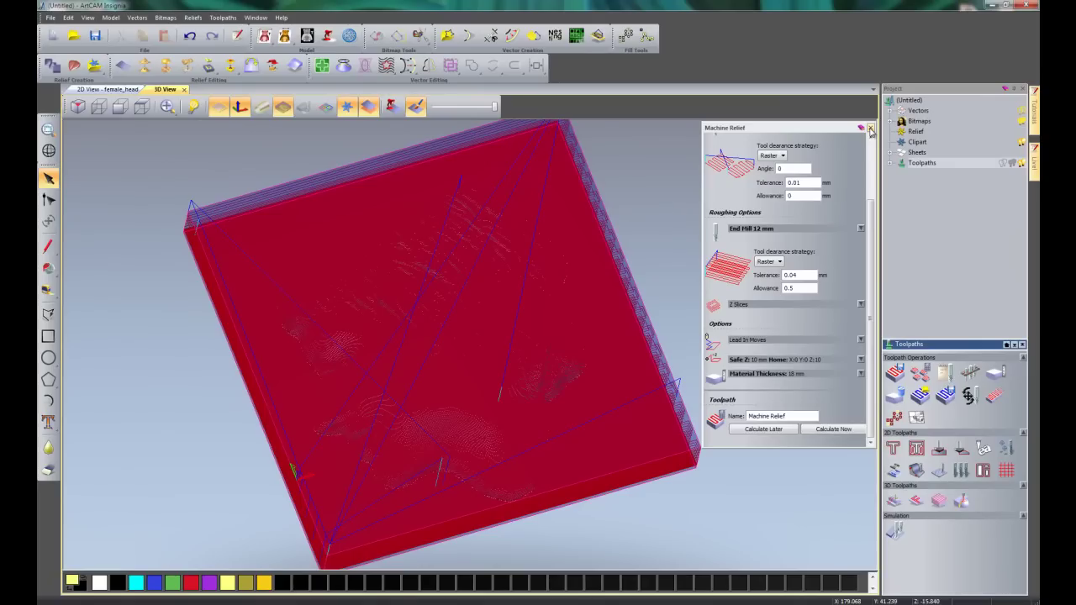
left_click(871, 128)
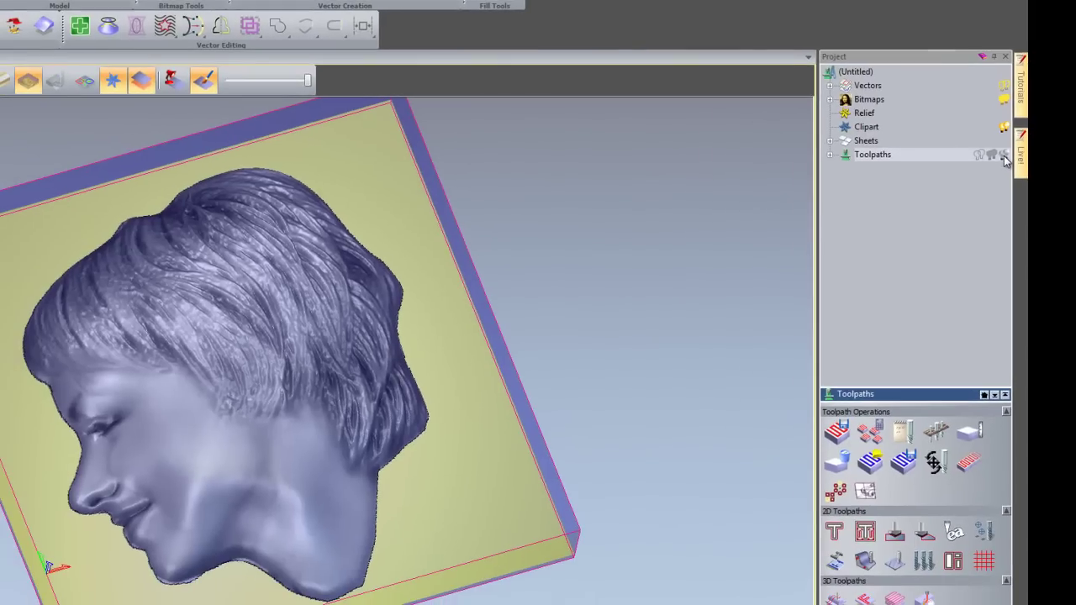
left_click(1004, 156)
left_click(1004, 157)
left_click(1004, 157)
left_click(1004, 156)
left_click(1004, 157)
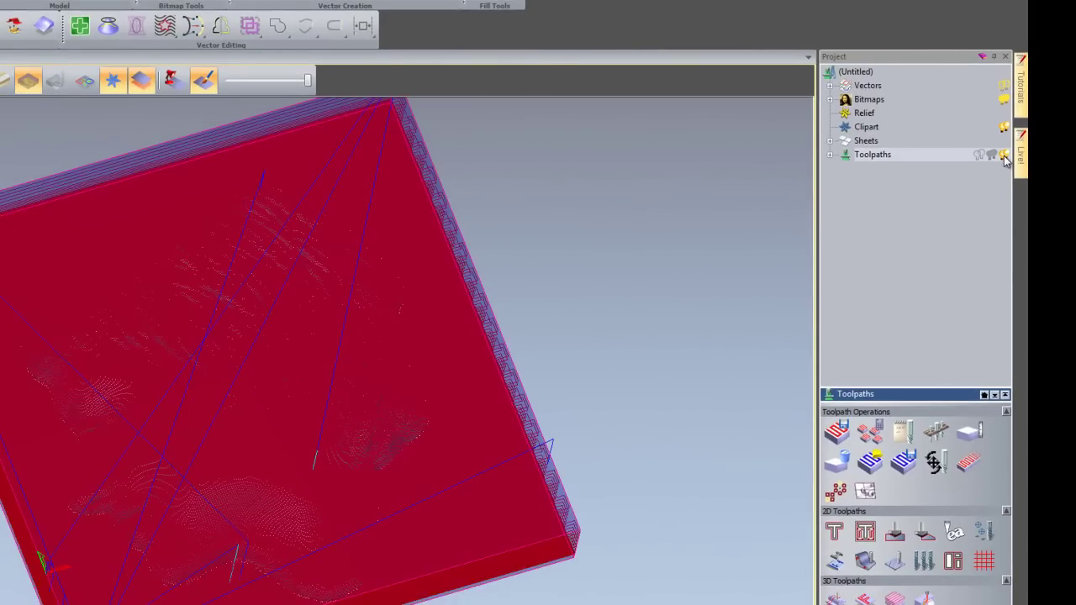
left_click(1004, 156)
left_click(1003, 157)
left_click(1004, 157)
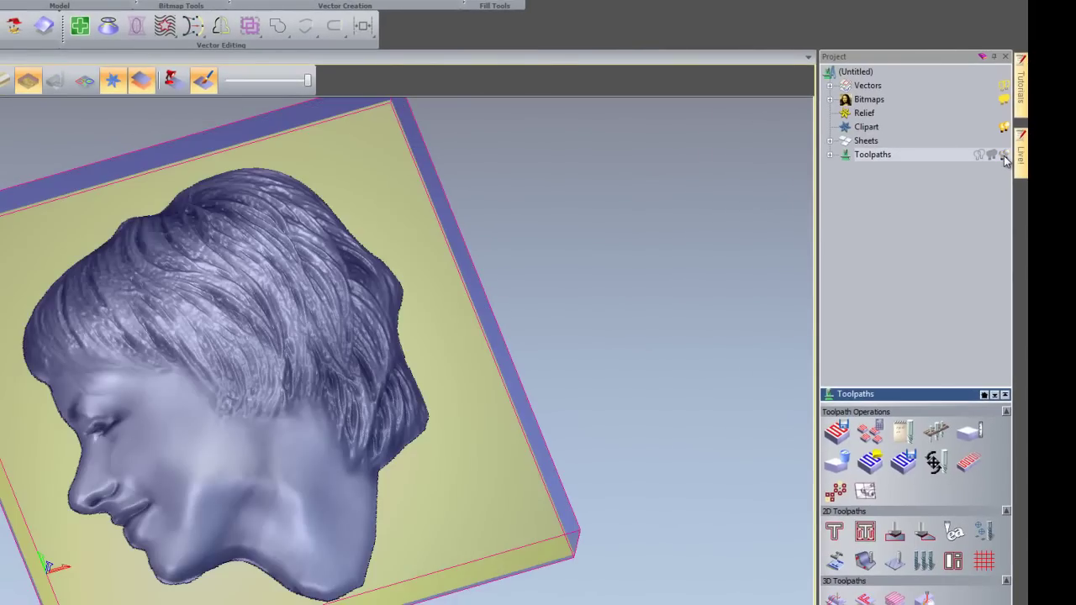
left_click(830, 156)
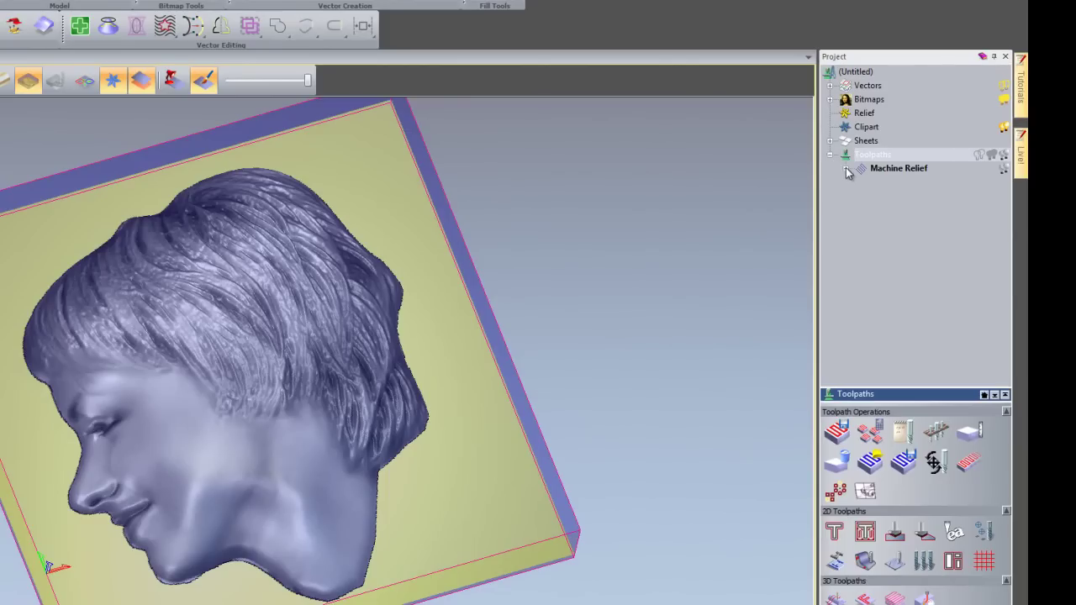
left_click(830, 155)
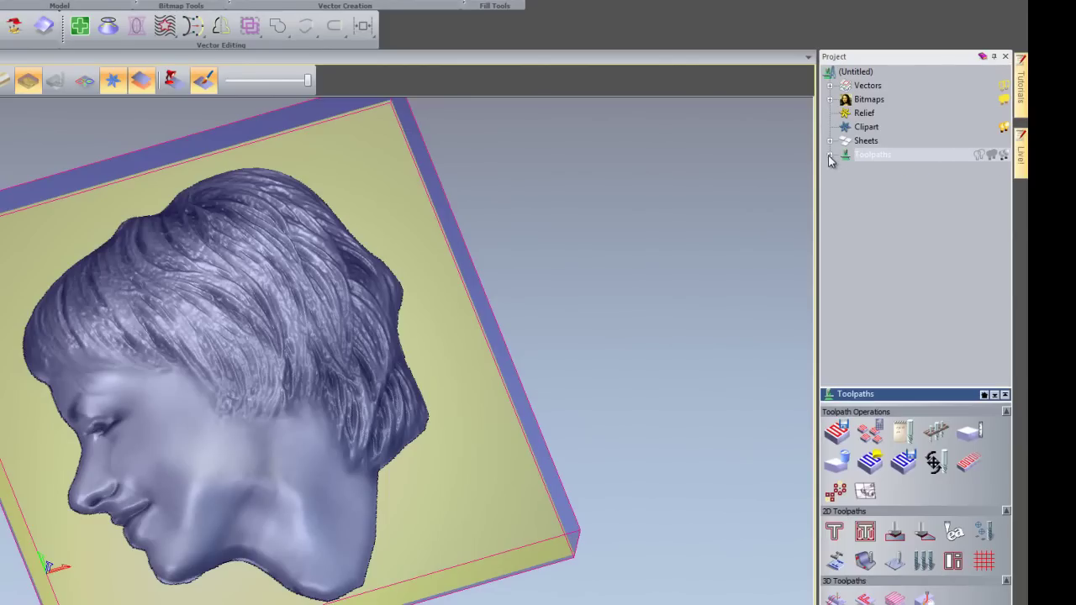
left_click(830, 156)
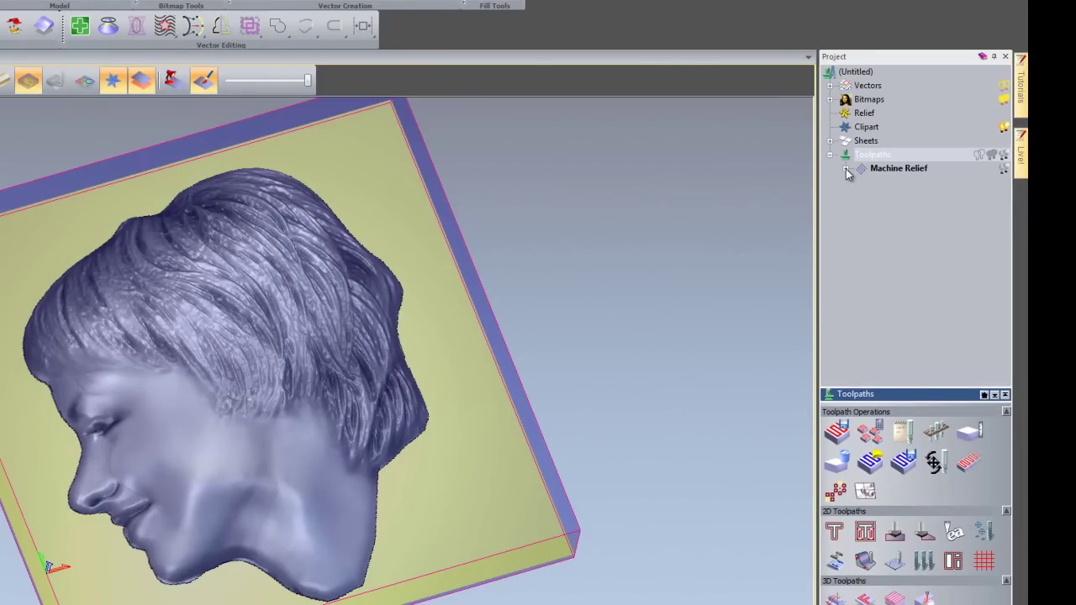
left_click(848, 169)
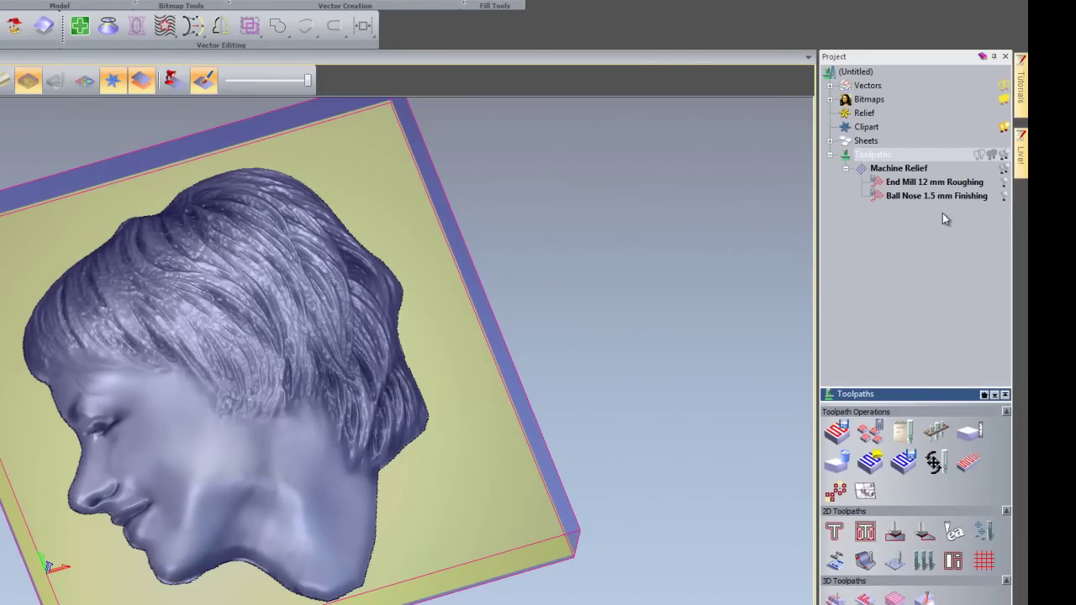
left_click(1005, 183)
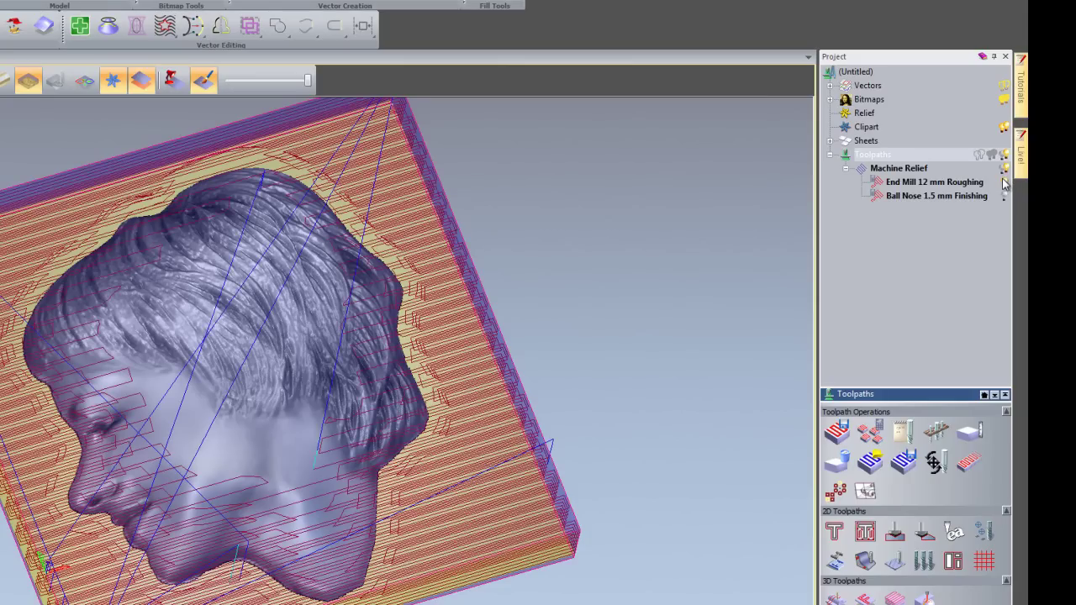
left_click(1005, 183)
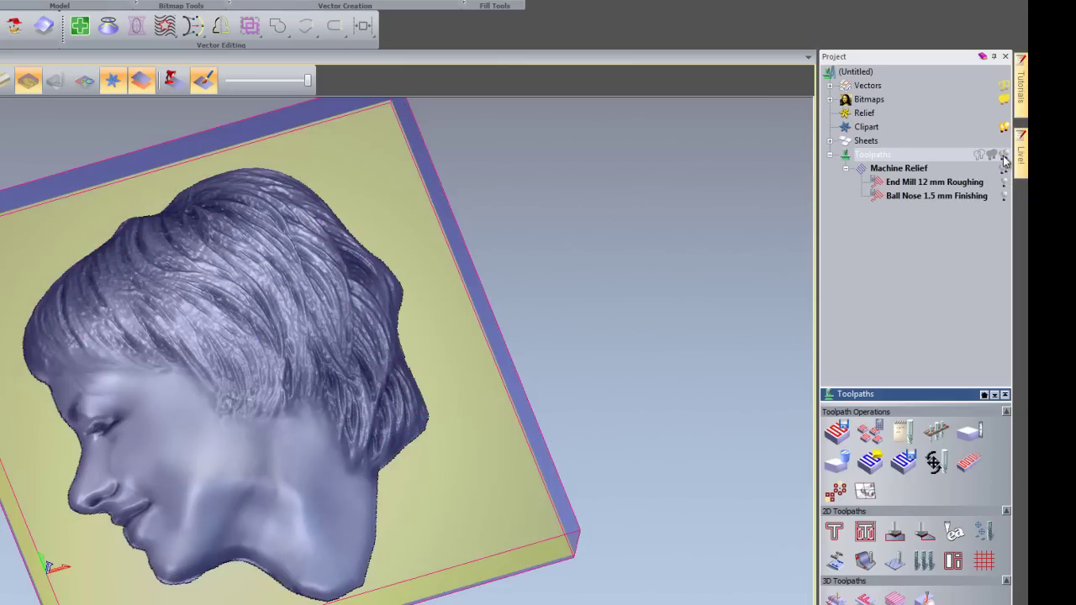
left_click(846, 169)
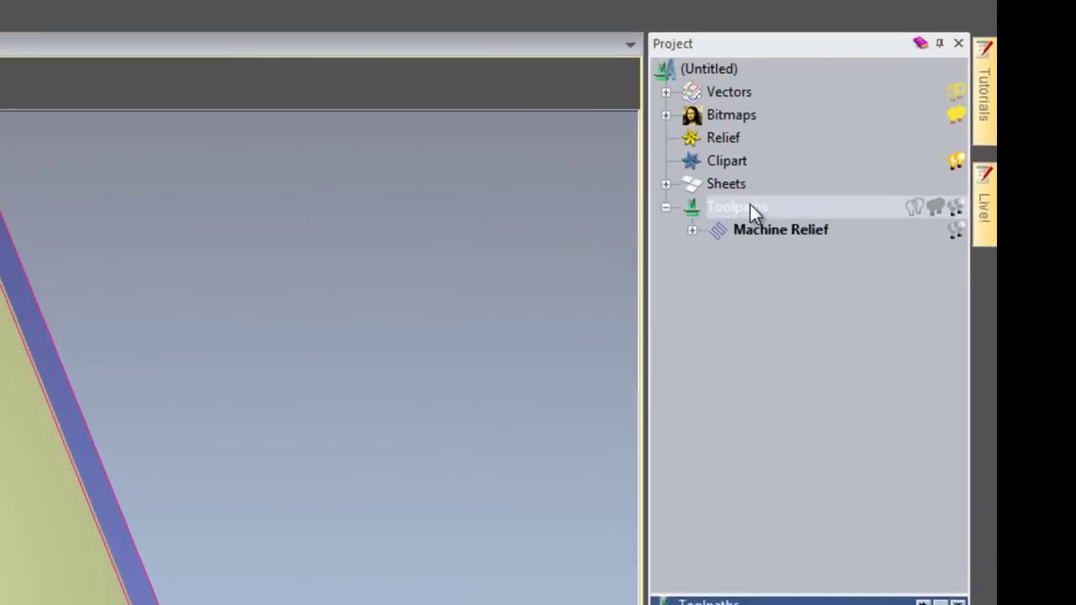
Simulate all toolpaths with standard block settings, hiding toolpath lines to show the block
right_click(882, 156)
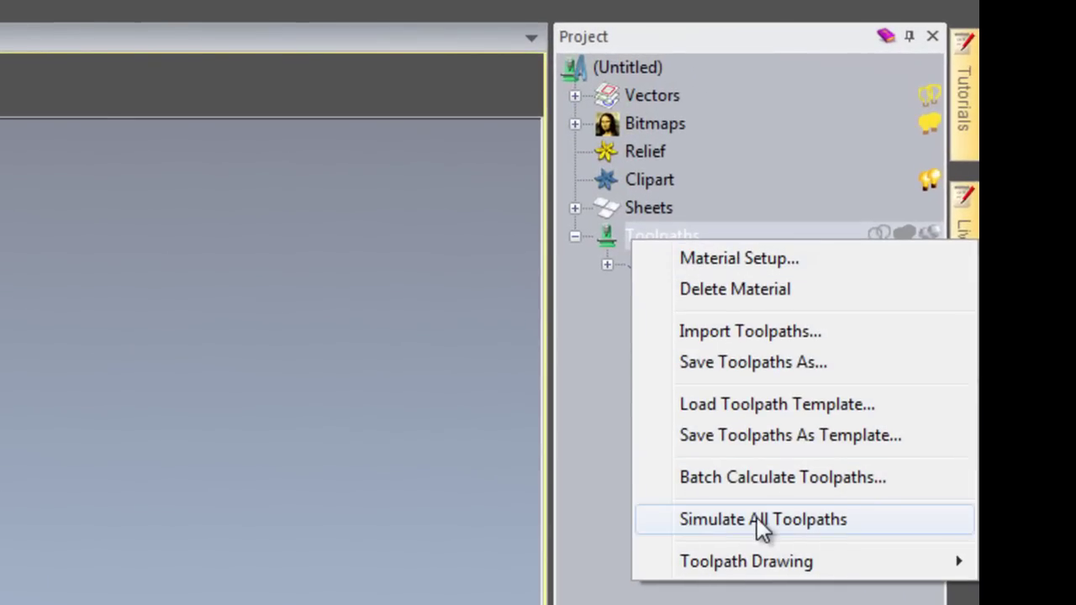
left_click(756, 518)
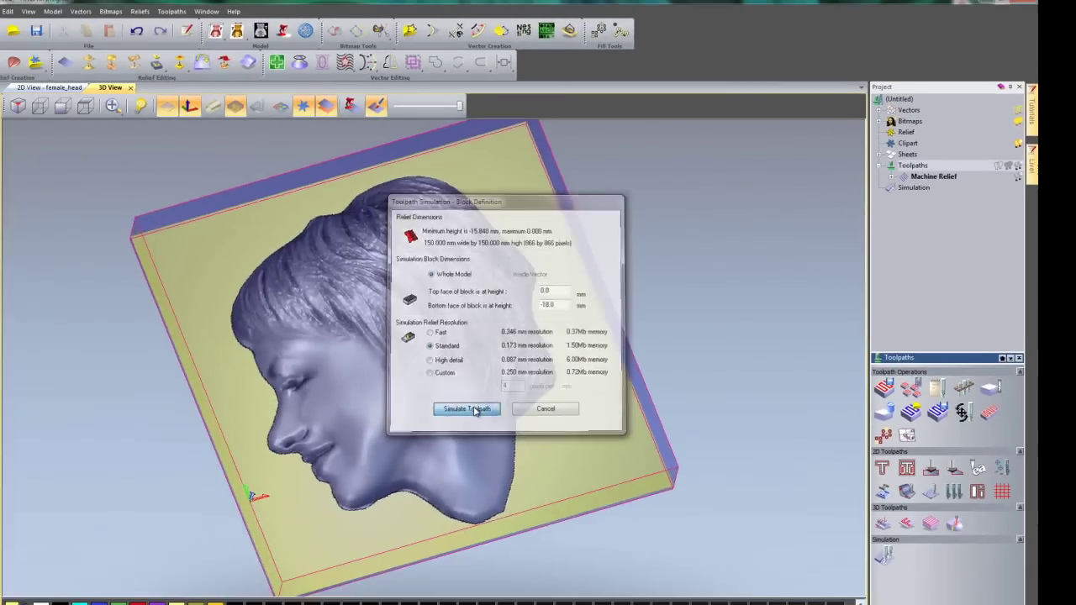
left_click(476, 408)
left_click_drag(506, 385, 522, 354)
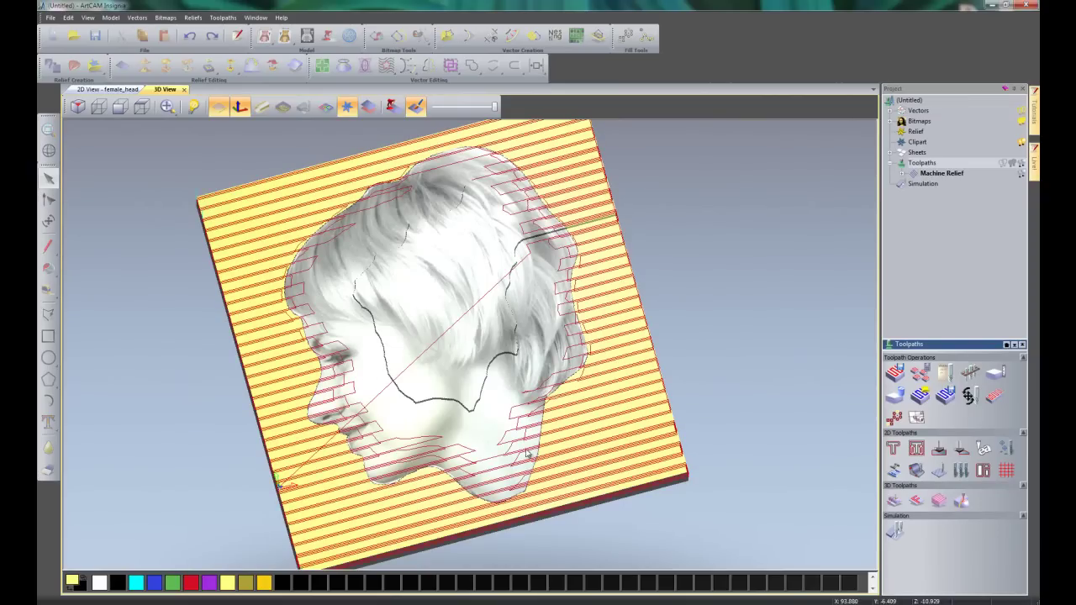
left_click(392, 107)
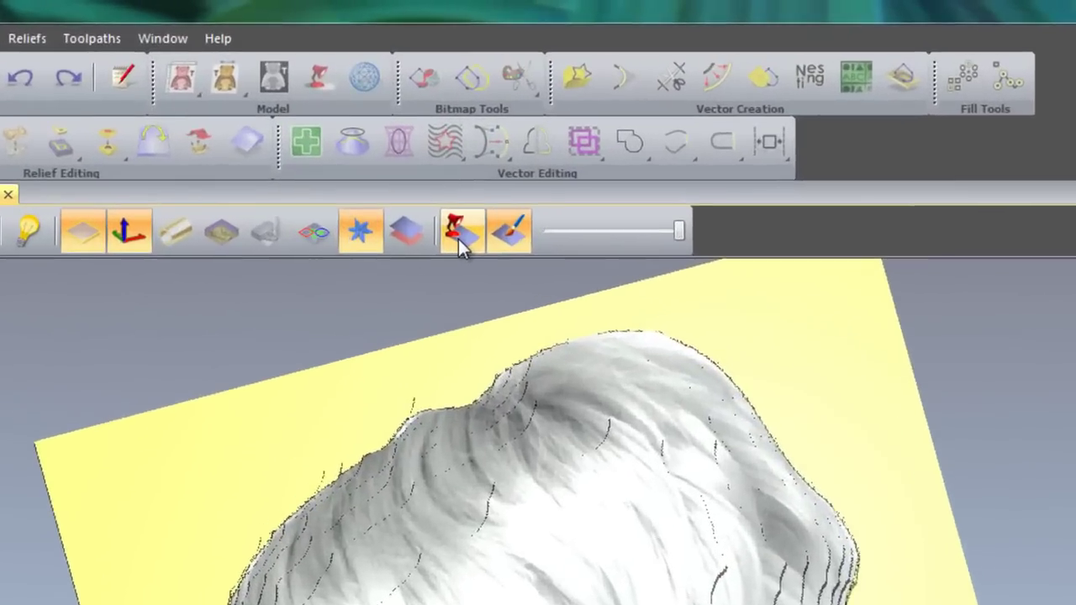
left_click(427, 178)
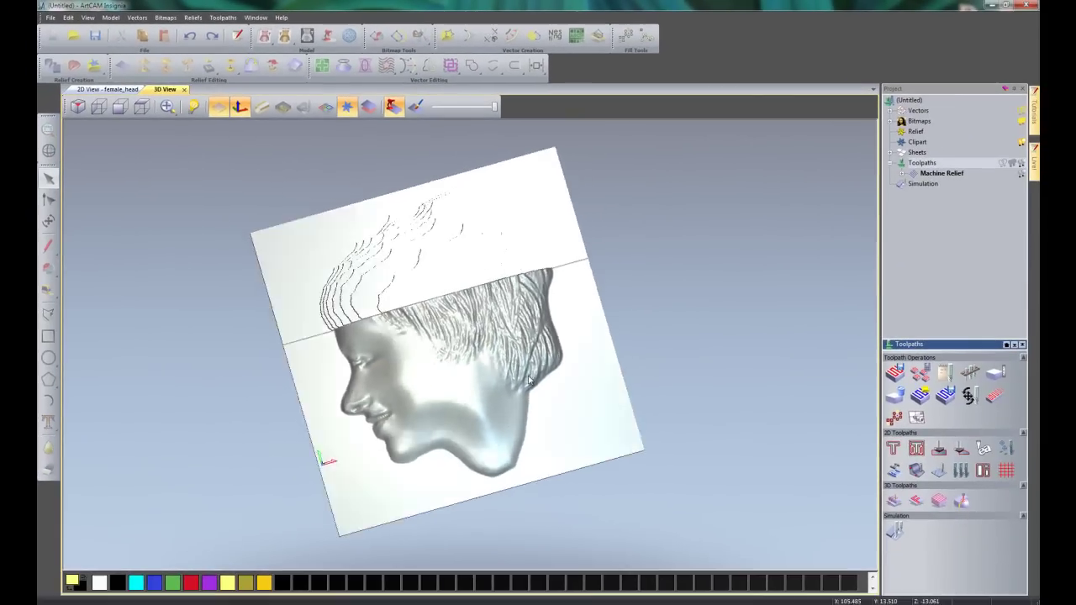
Apply Colour Shade so the carved face shows the design colours
mouse_move(530, 381)
left_mouse_down()
mouse_move(489, 396)
mouse_move(516, 386)
left_mouse_up()
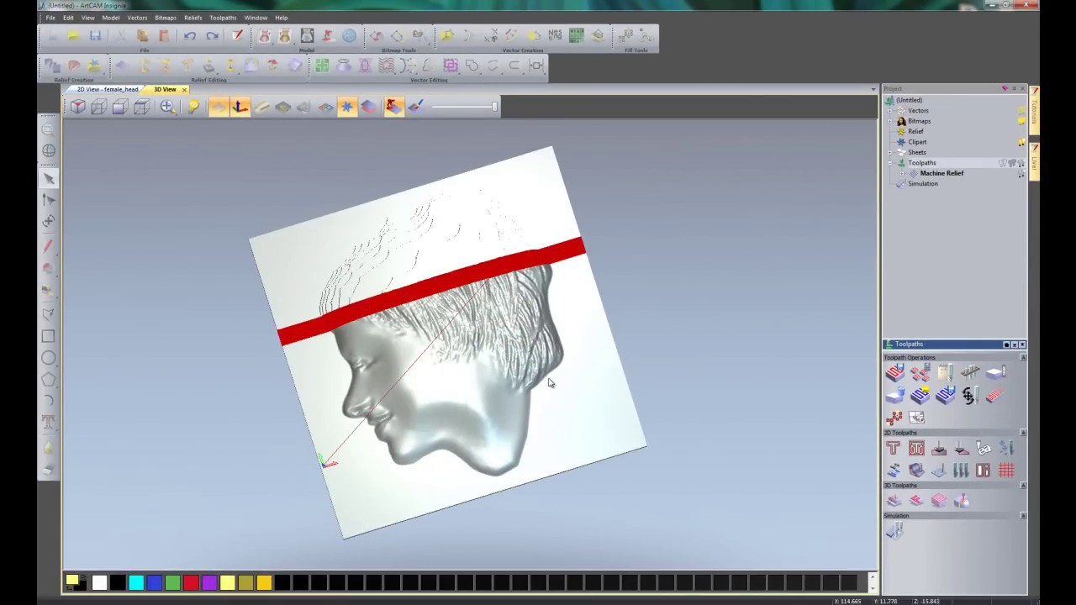
mouse_move(557, 380)
middle_mouse_down()
mouse_move(573, 421)
mouse_move(565, 401)
middle_mouse_up()
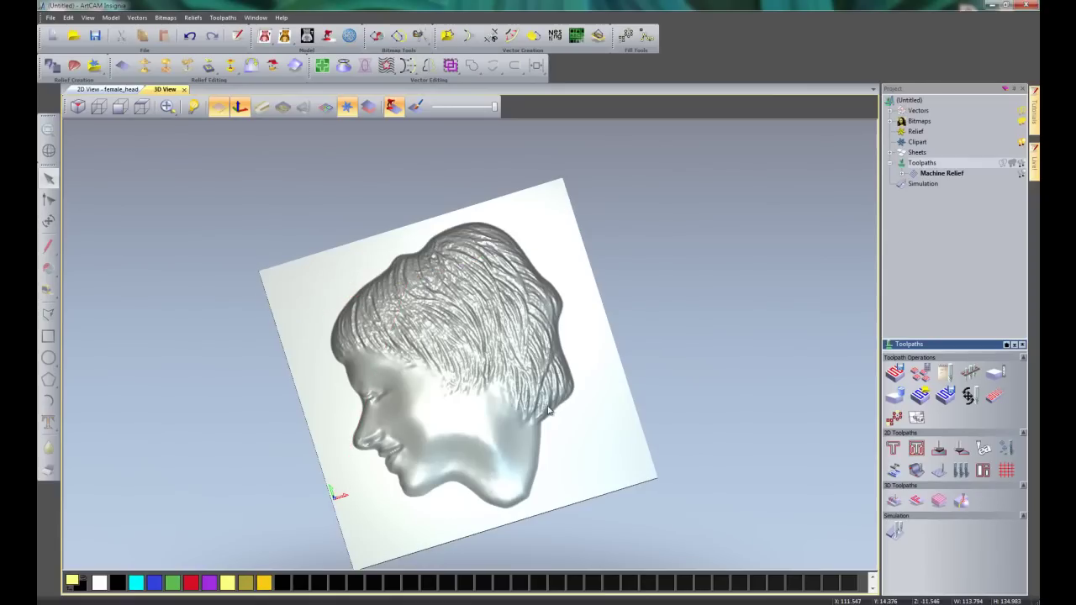
left_click_drag(565, 401, 540, 409)
middle_click_drag(509, 355, 482, 367)
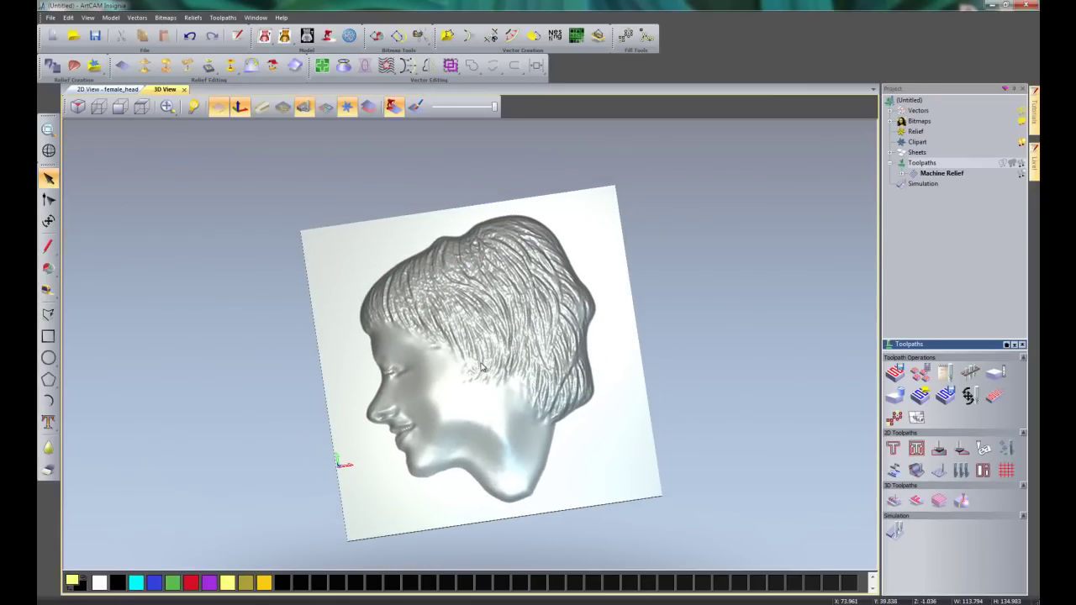
left_click(417, 108)
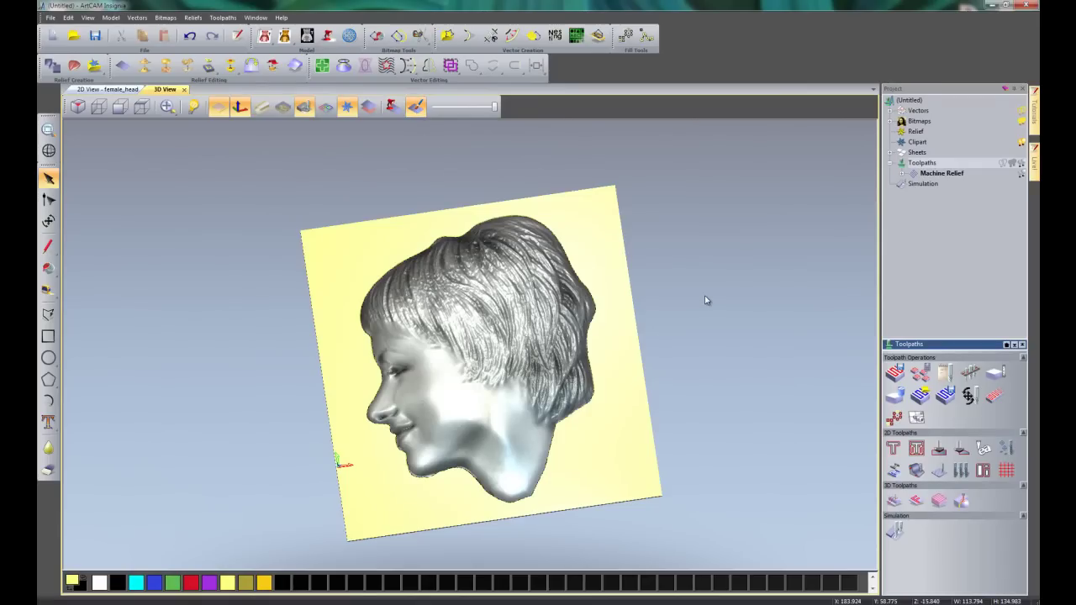
left_click_drag(615, 384, 514, 477)
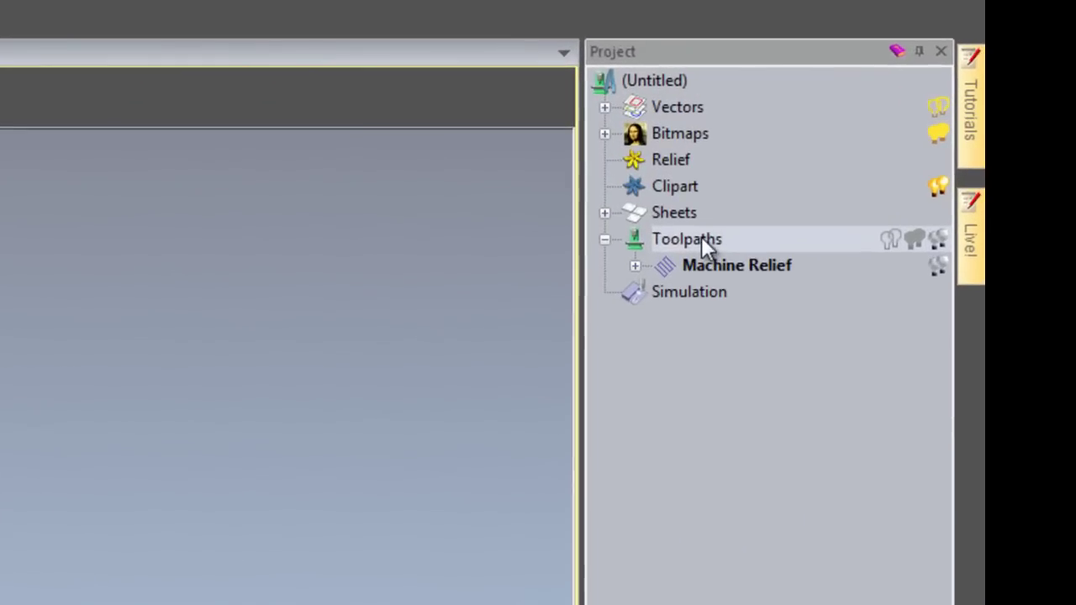
Queue both Machine Relief toolpaths for saving as separate files with the file name Face
left_click(928, 161)
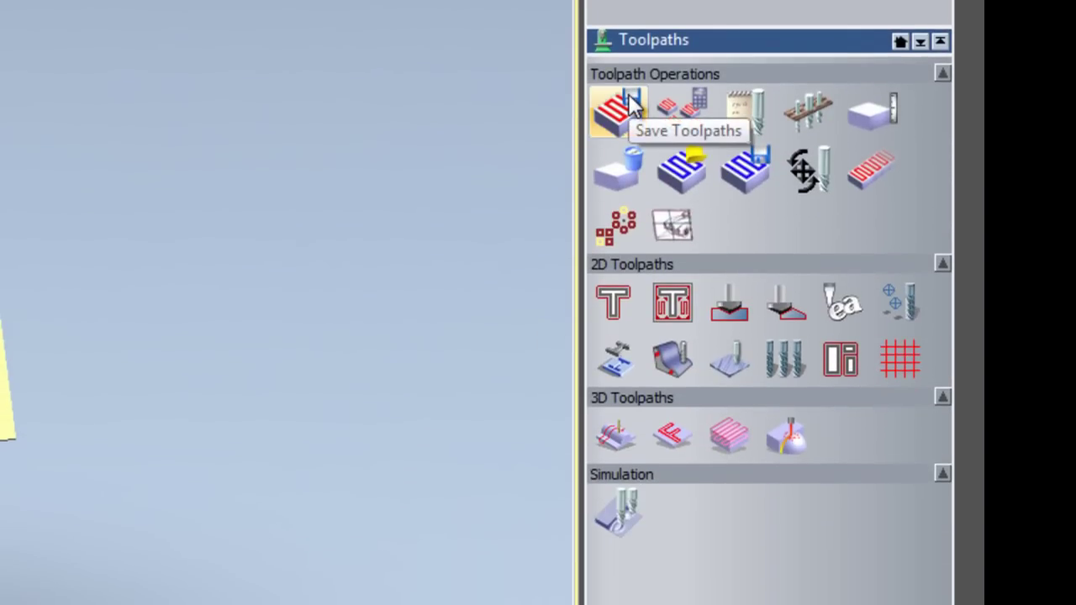
left_click(630, 105)
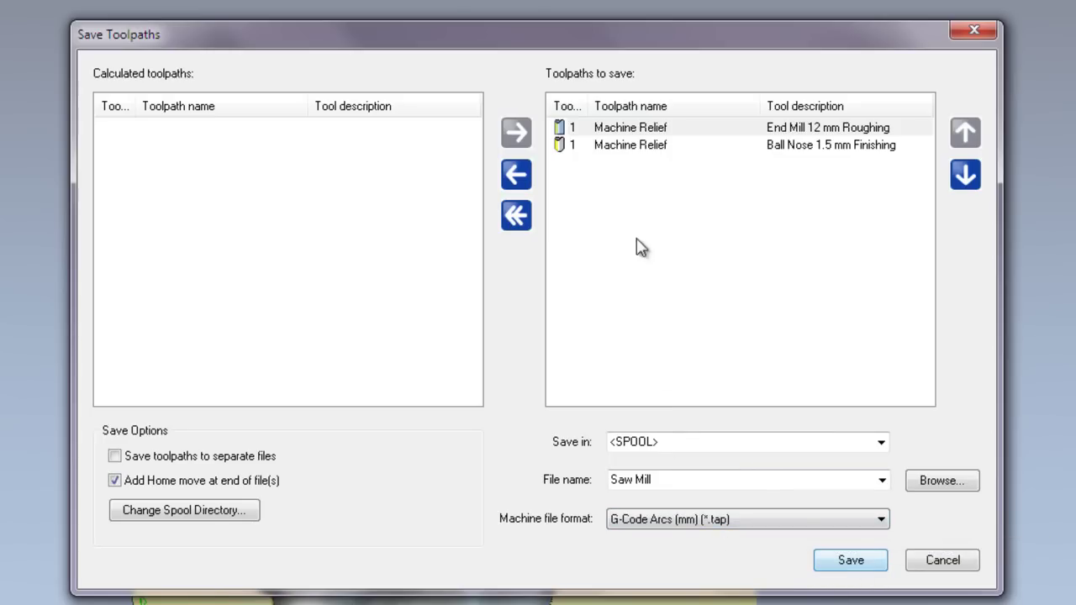
left_click(633, 205)
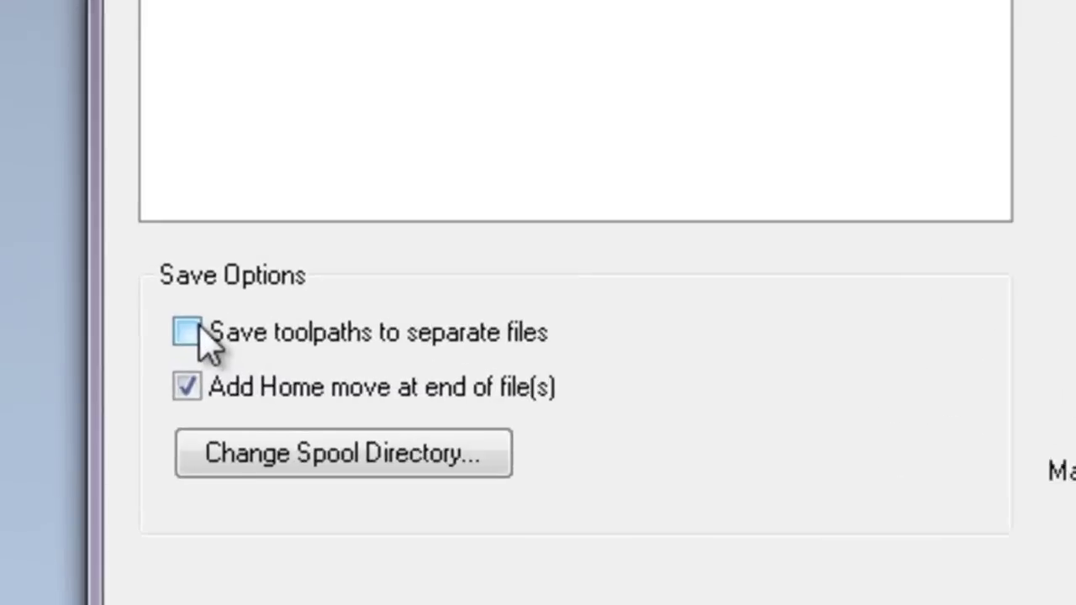
left_click(188, 332)
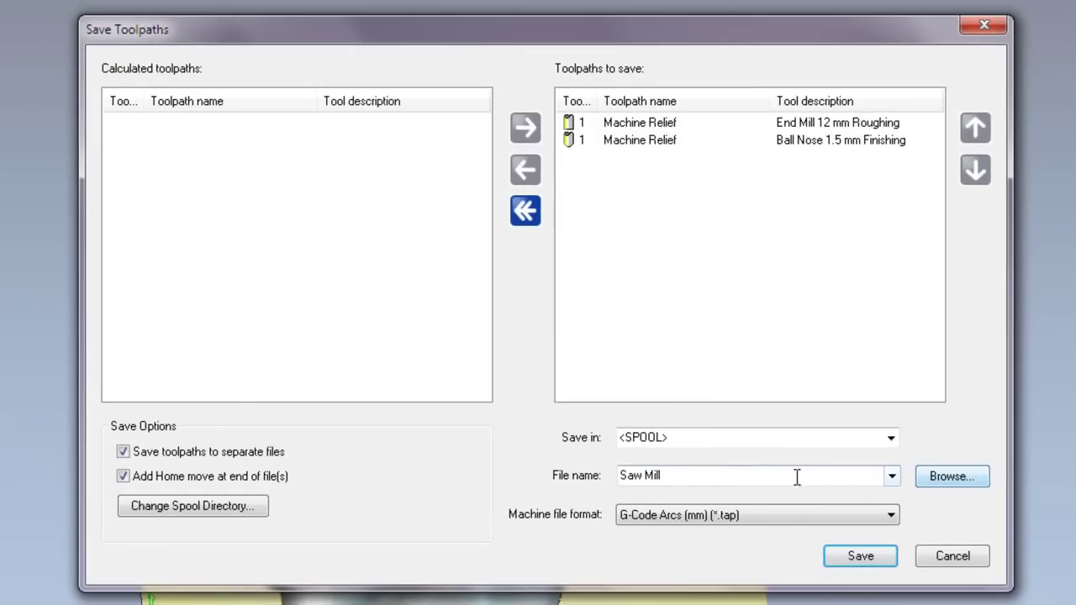
left_click(914, 452)
type("Face")
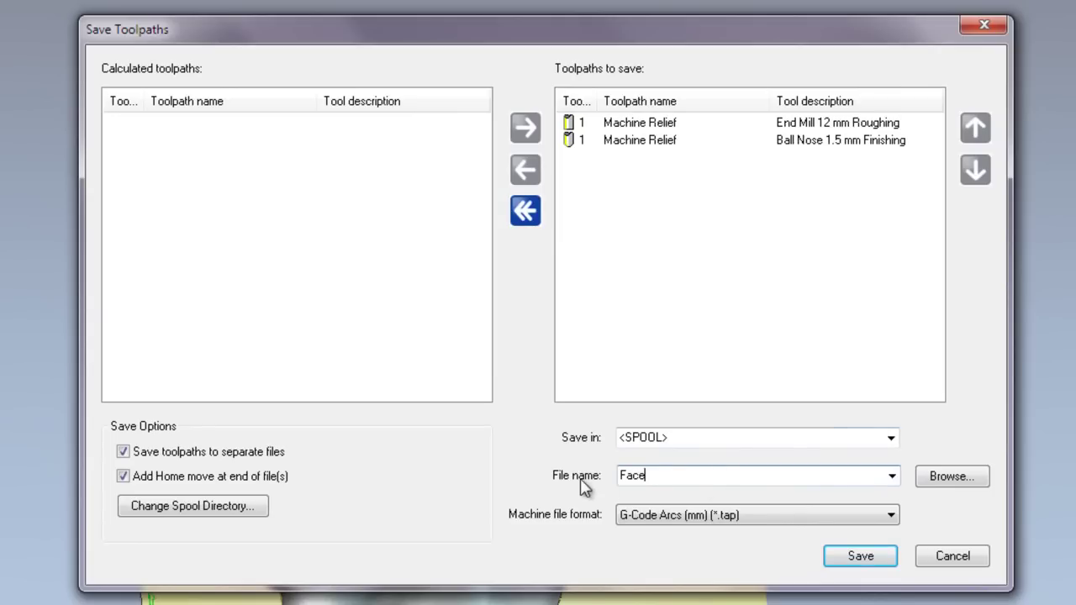
Choose the Desktop as the folder for the Face toolpath files
left_click(984, 477)
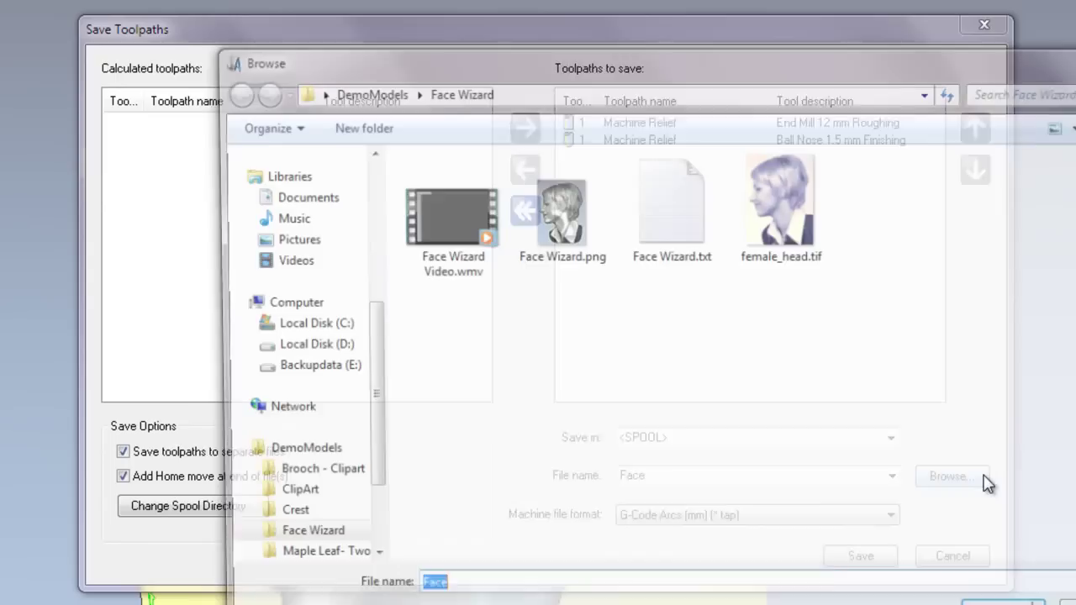
left_click_drag(363, 348, 367, 186)
left_click(220, 183)
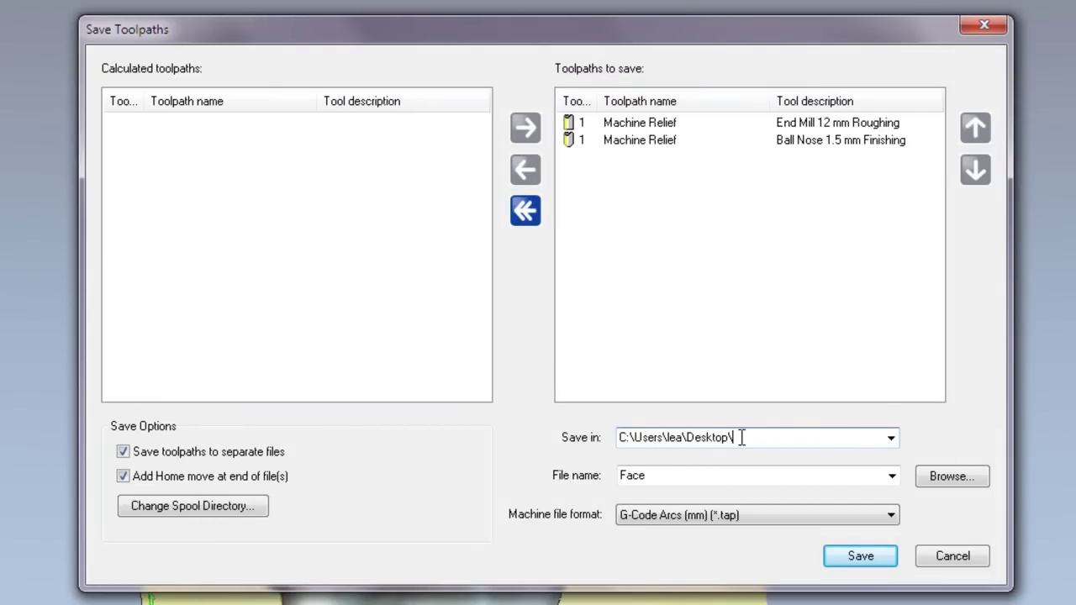
left_click(653, 474)
left_click(653, 473)
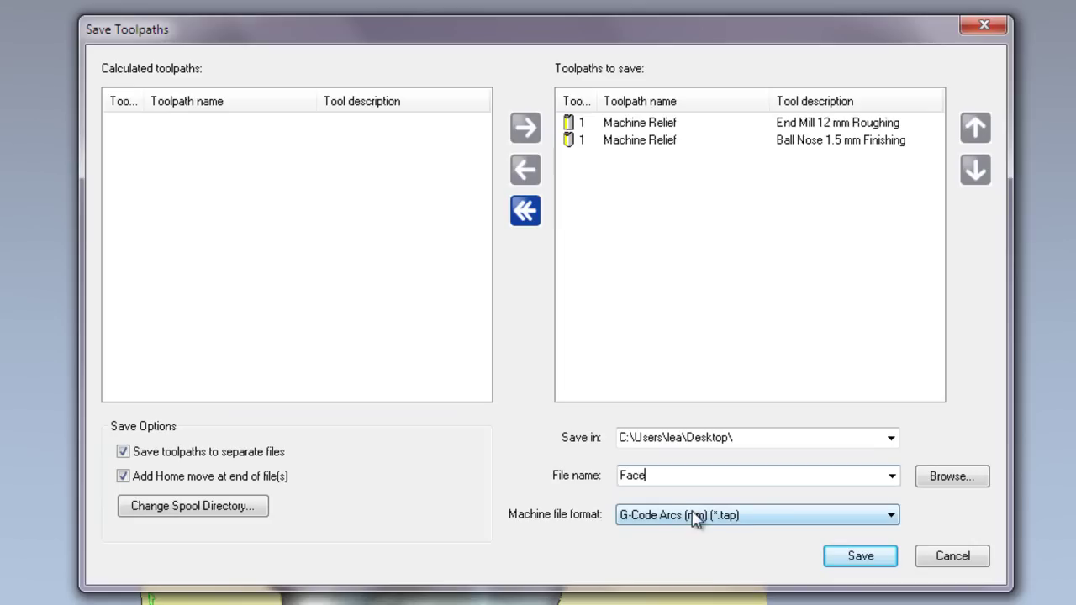
Pick the G-Code Arcs (mm) (*.tap) machine format and write the Face.tap files
left_click(824, 515)
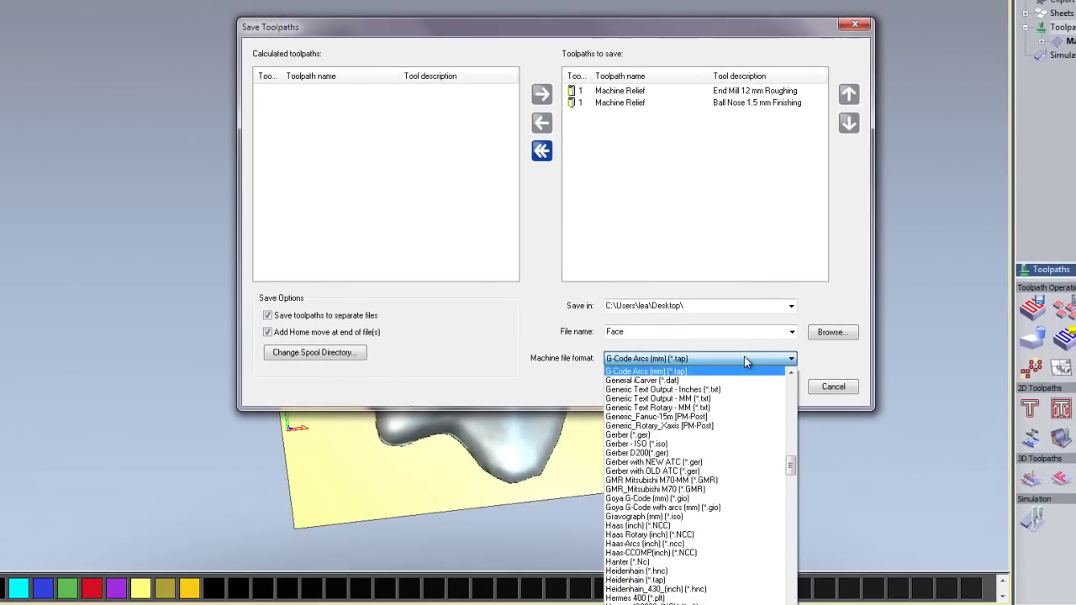
scroll(769, 494, "down", 8)
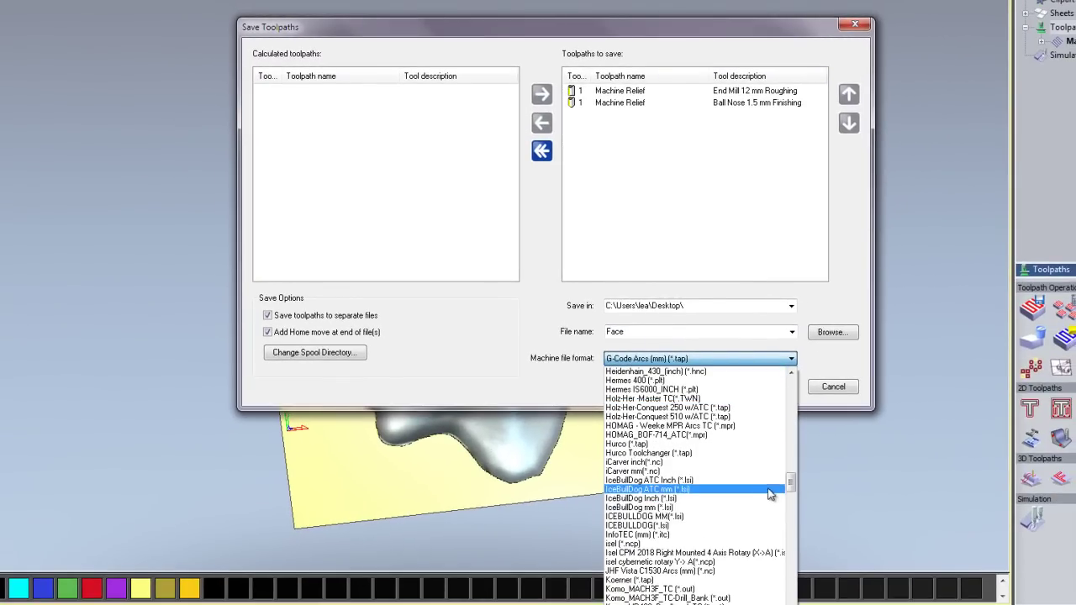
mouse_move(791, 485)
left_mouse_down()
mouse_move(790, 559)
mouse_move(789, 474)
left_mouse_up()
left_click_drag(788, 485, 788, 457)
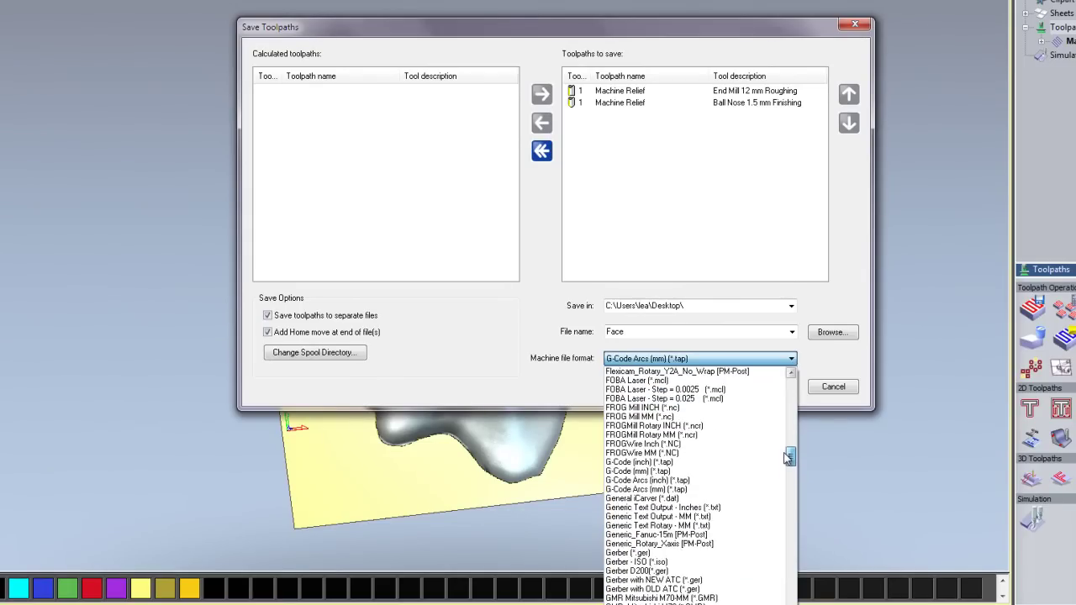
left_click(641, 490)
left_click(770, 387)
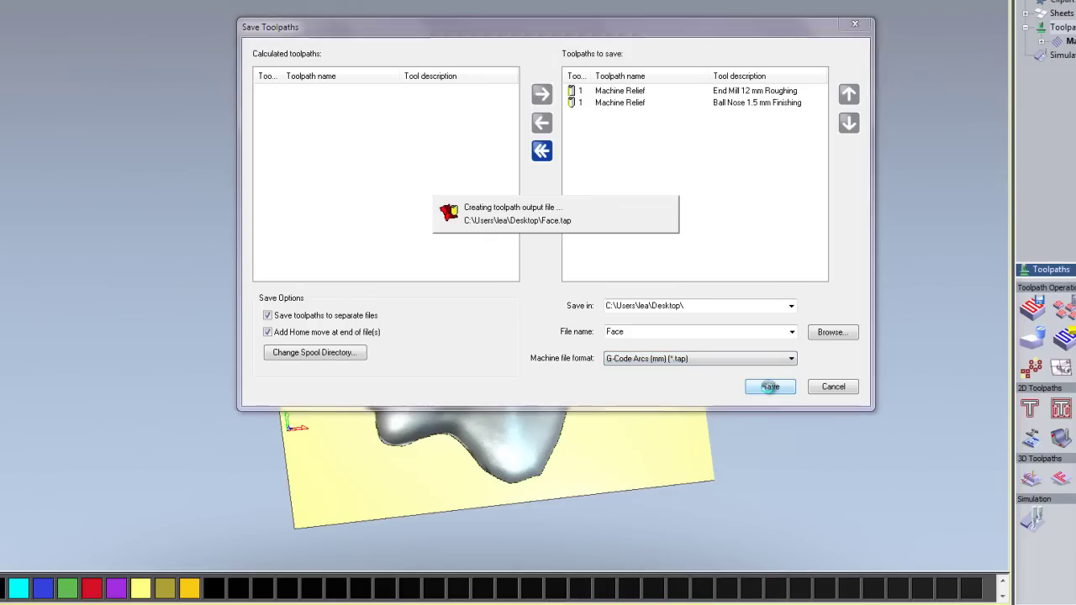